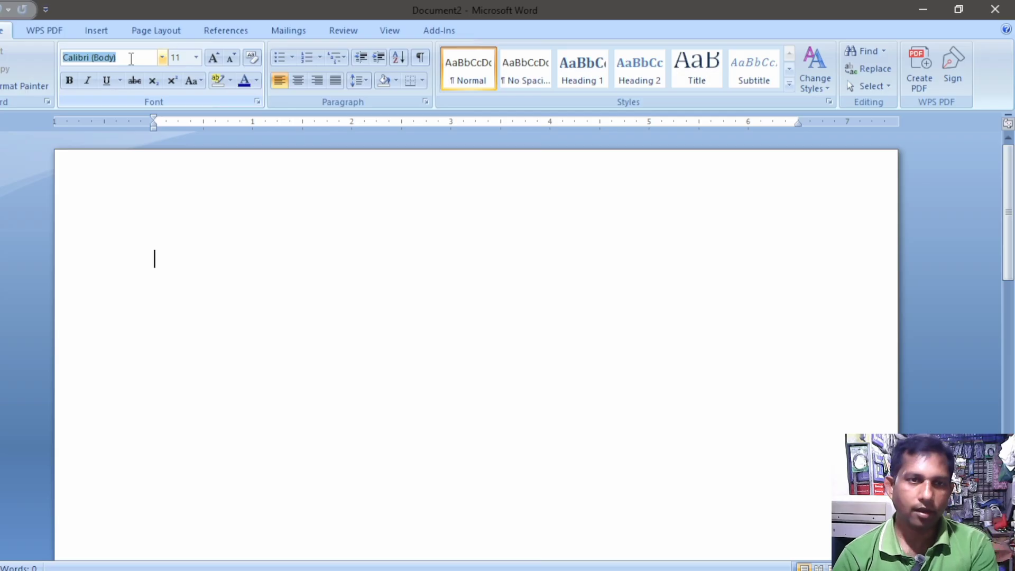
Set the blank document's font to SutonnyMJ at size 16
type("Y")
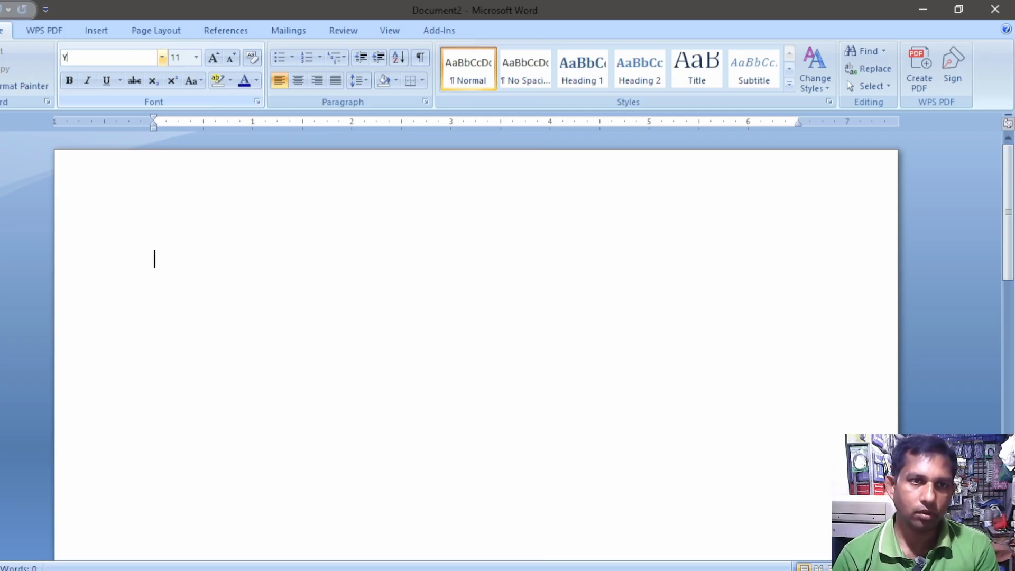
type("RSutonnyMJ")
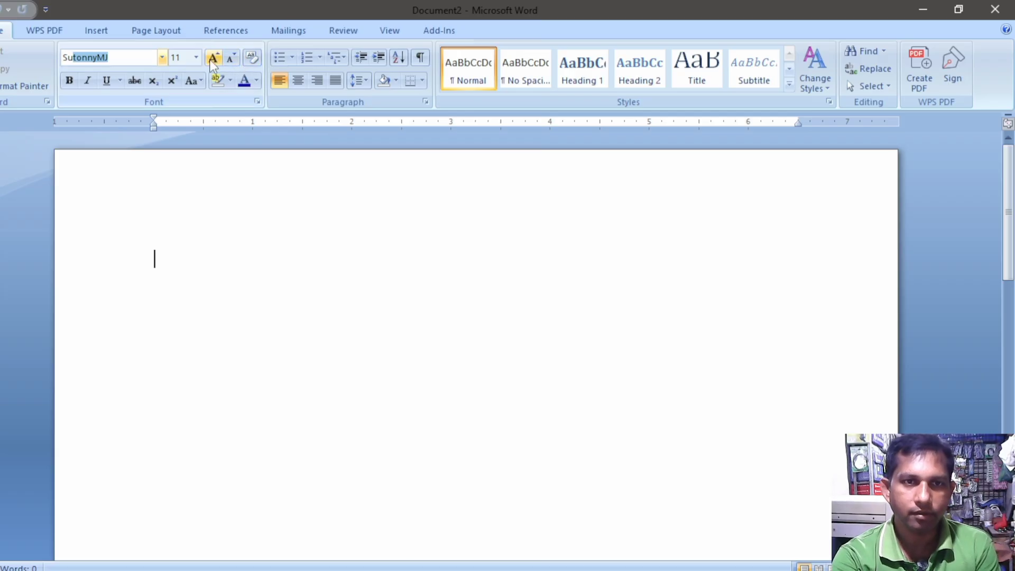
key("Return")
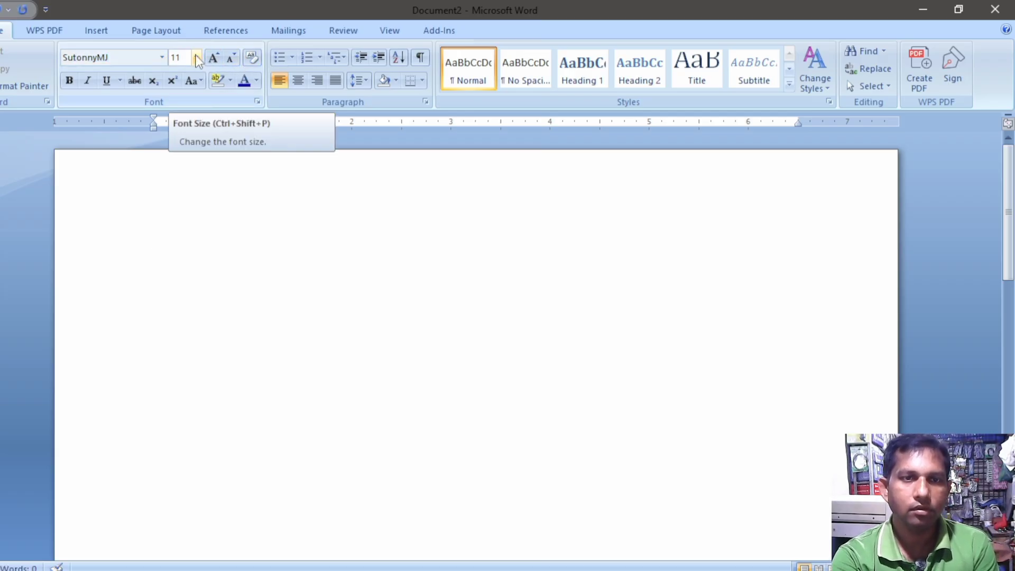
left_click(197, 60)
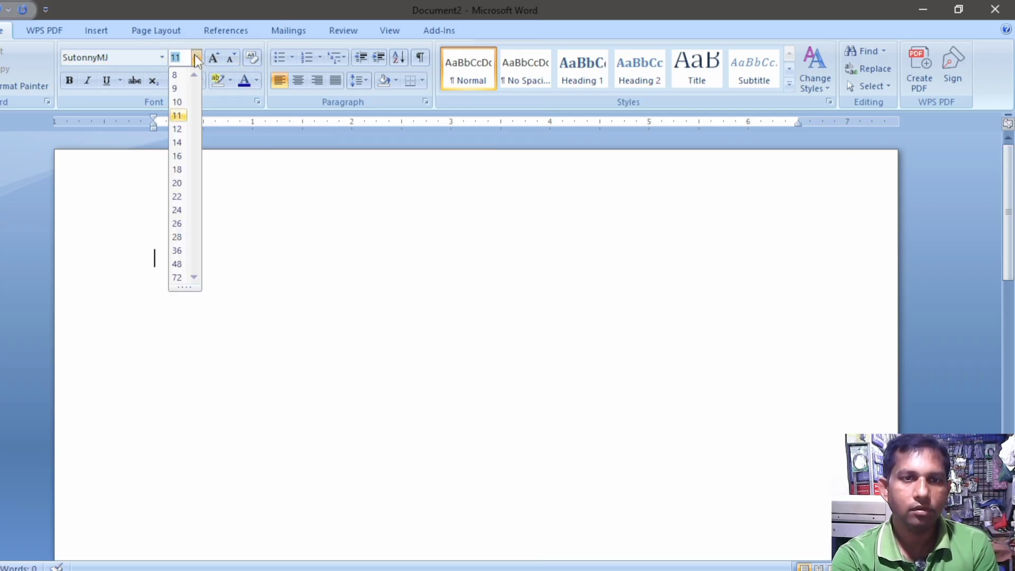
left_click(177, 156)
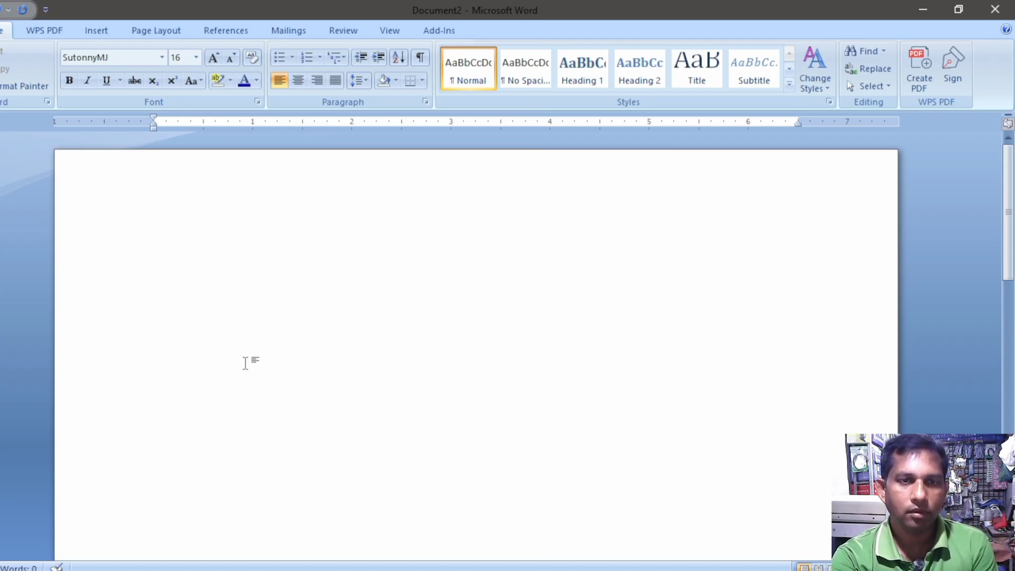
Choose A4 (210 x 297 mm) as the paper size in the document's page setup
left_click(150, 31)
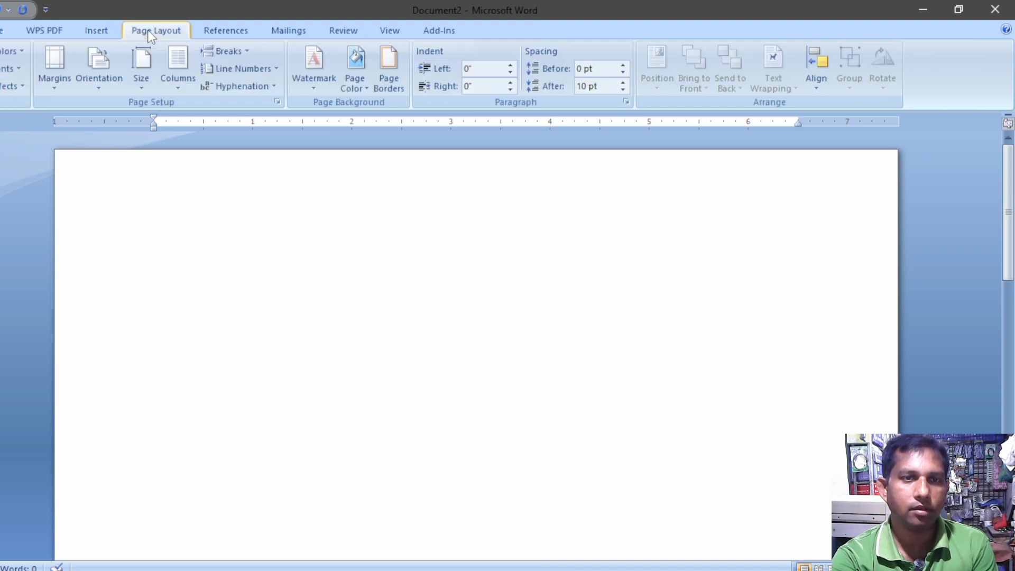
left_click(57, 86)
left_click(129, 442)
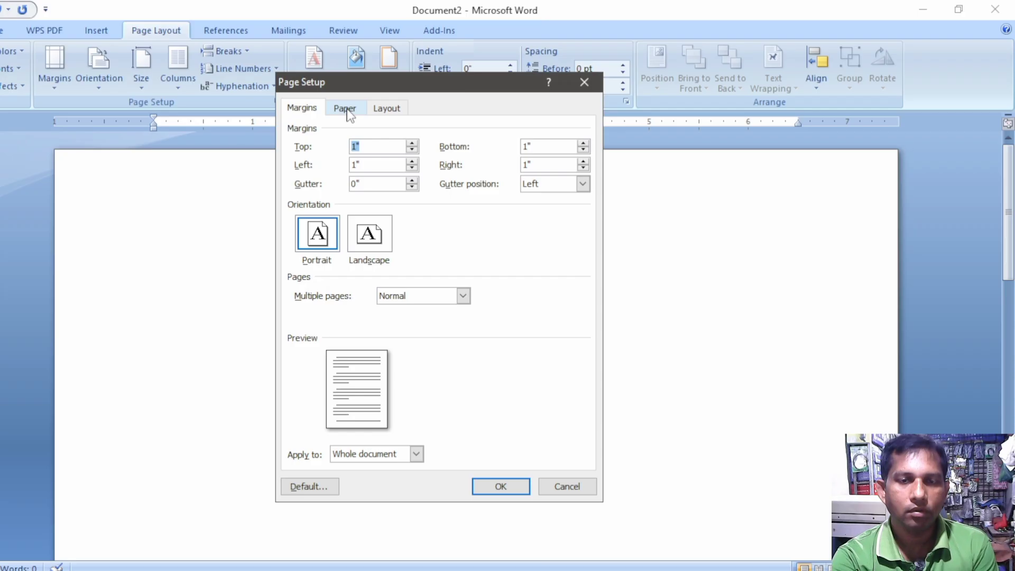
left_click(346, 110)
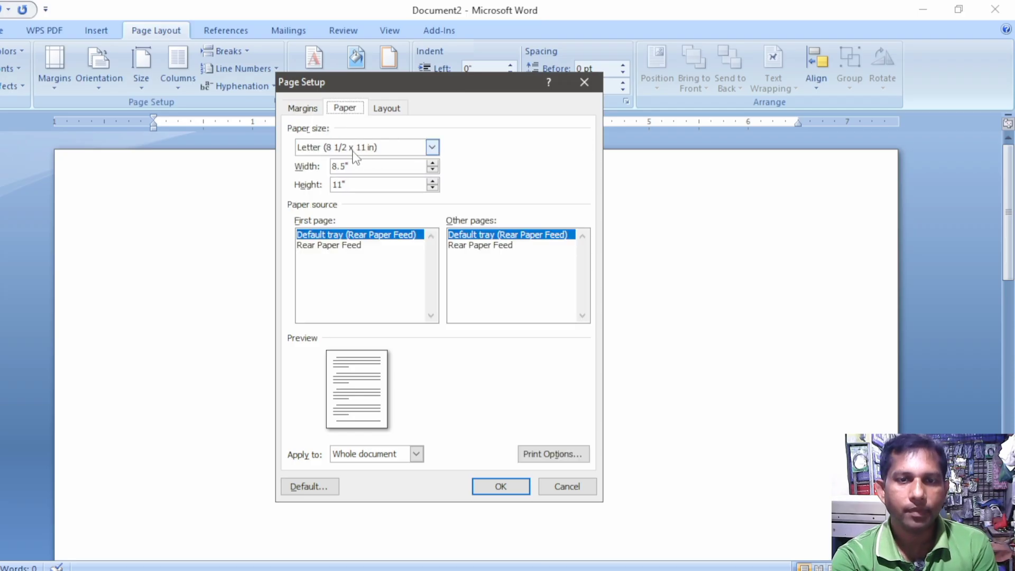
left_click(374, 152)
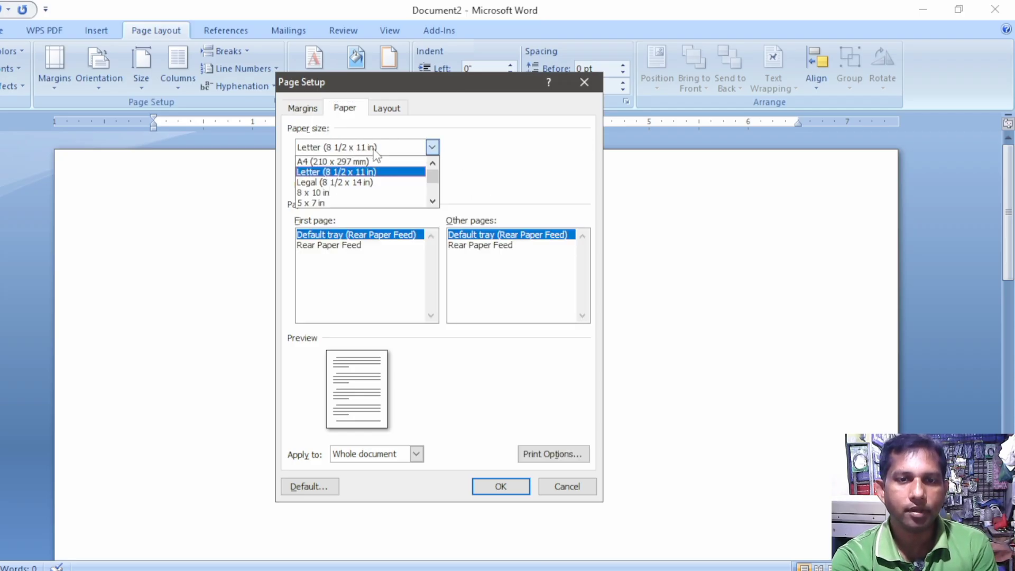
left_click(346, 160)
Set the top page margin to 0.5 inch and apply the page setup
left_click(305, 109)
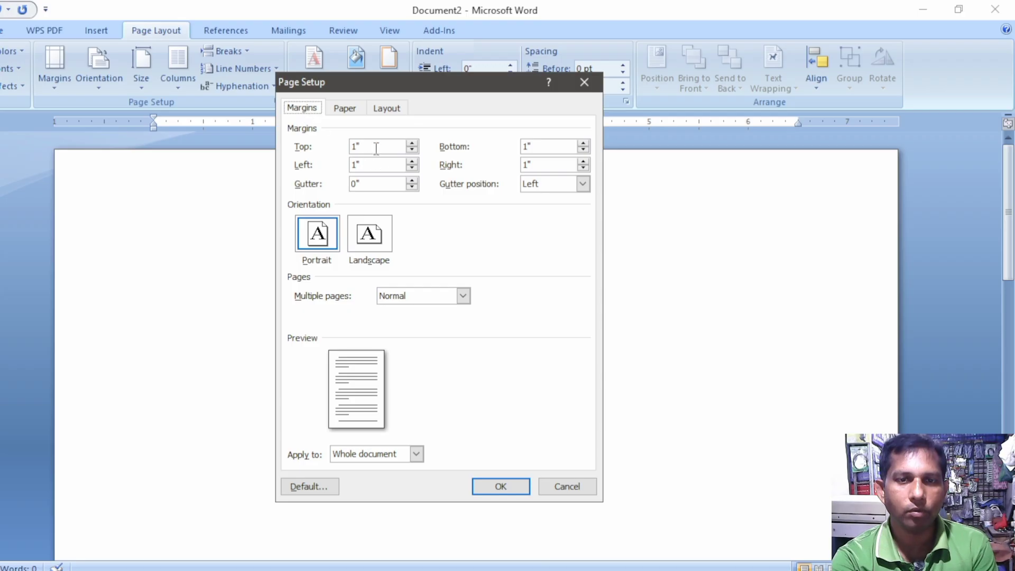
key("Tab")
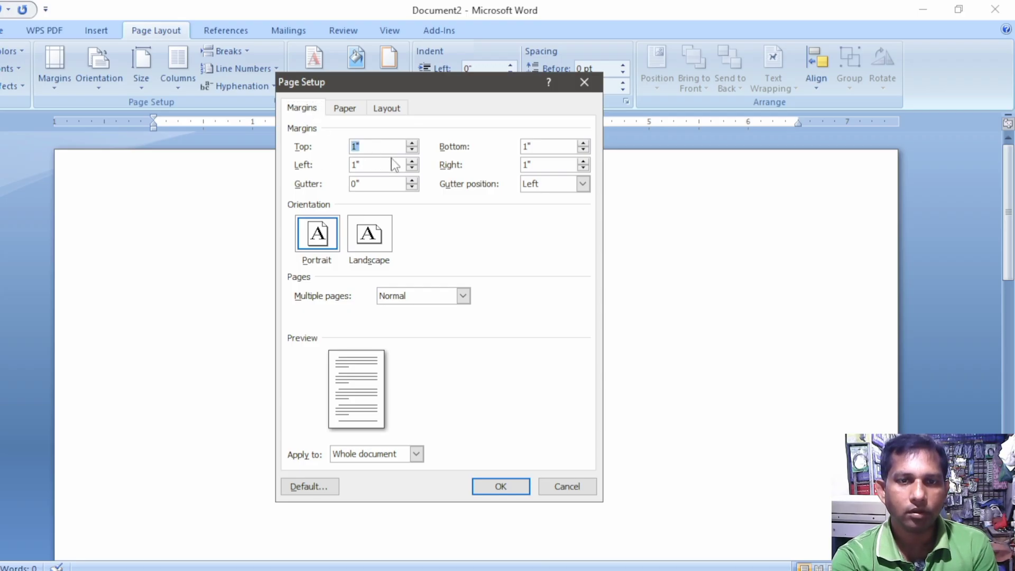
type("0.5")
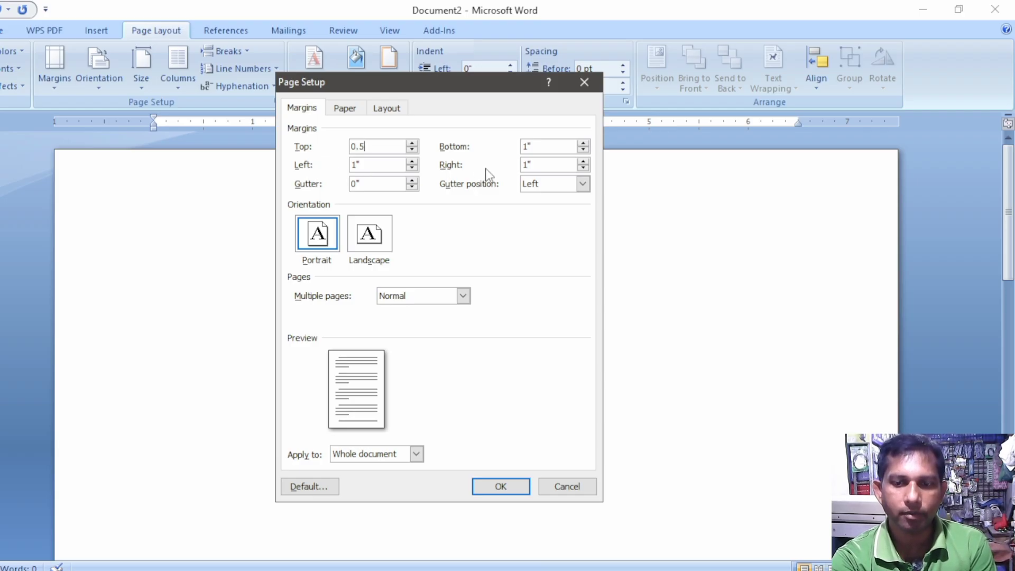
left_click(501, 486)
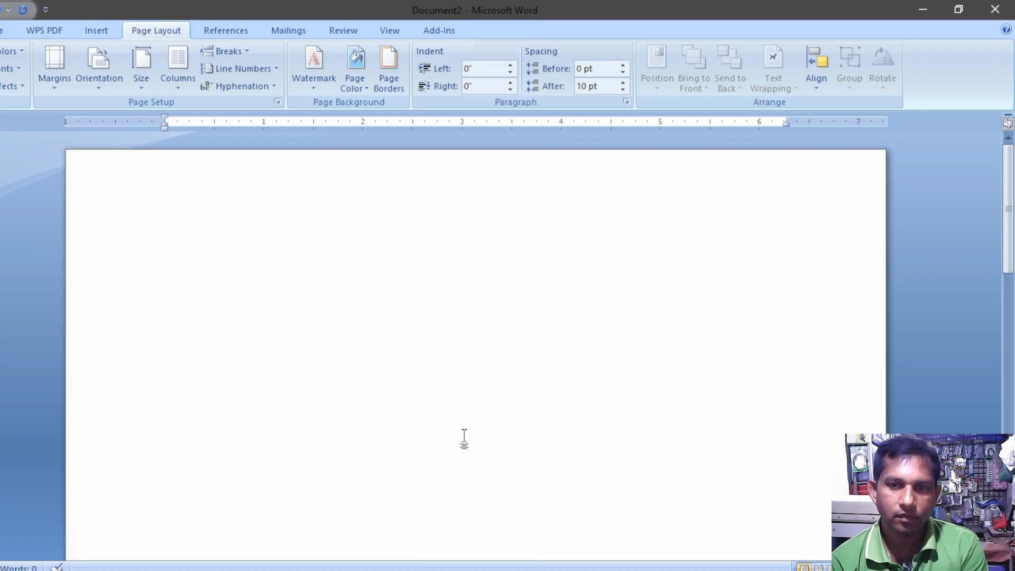
Enter the business name "মেসার্স উজ্জ্বল এন্টারপ্রাইজ" as the first line and centre it
type("মেসাস")
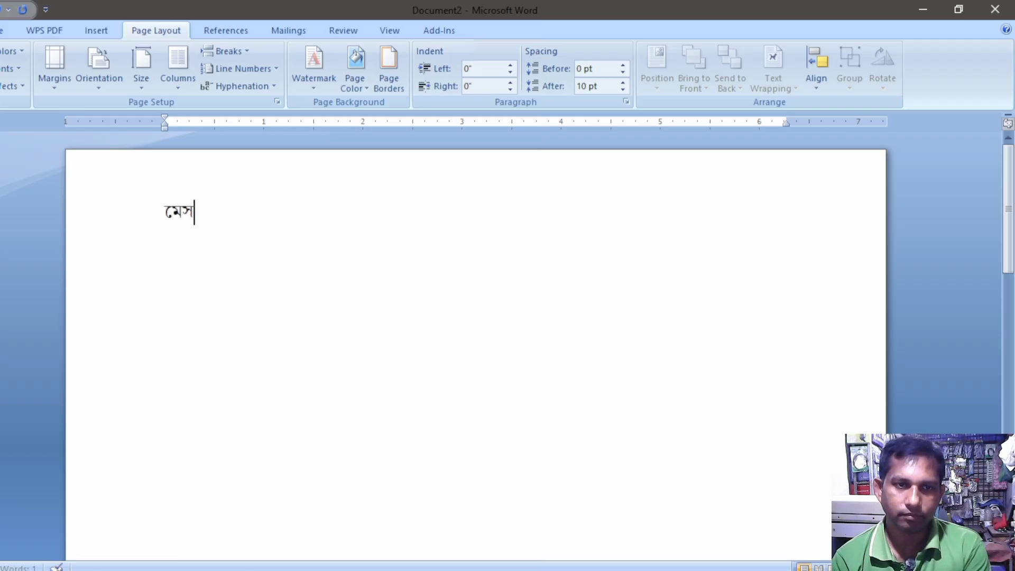
type("র্ উ")
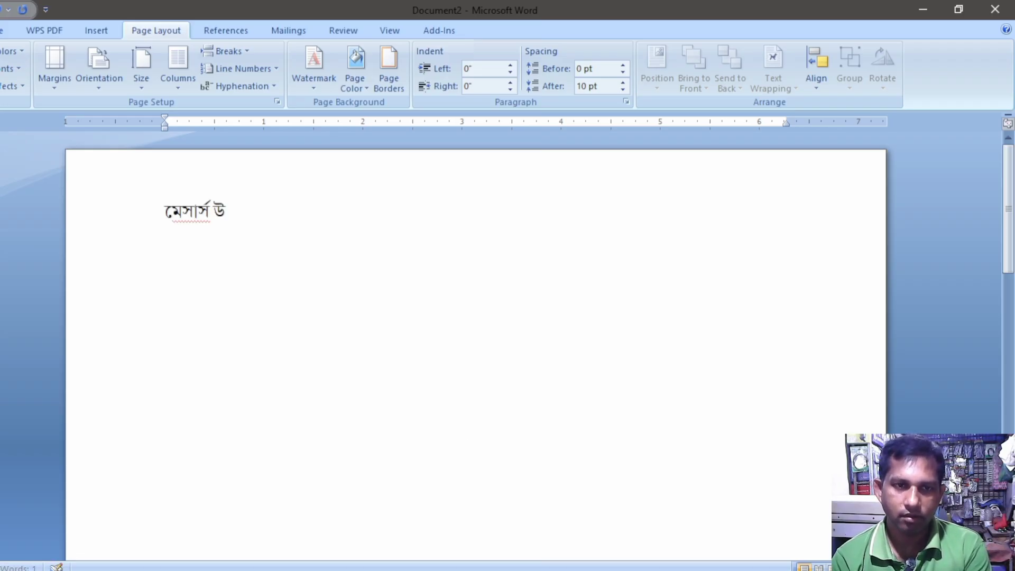
type("জ্জব")
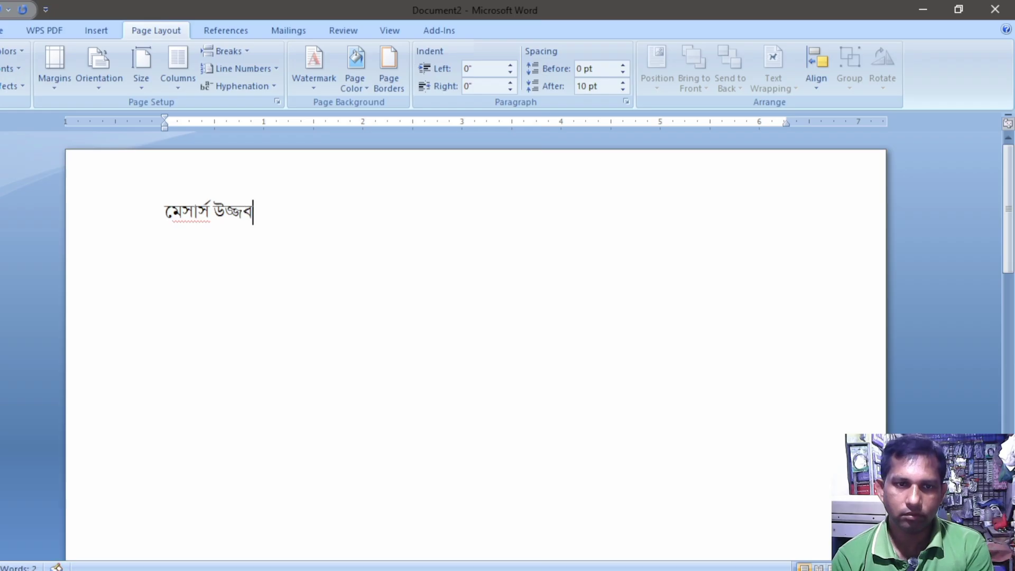
key("BackSpace")
key("BackSpace")
key("BackSpace")
key("BackSpace")
type("জ্জ")
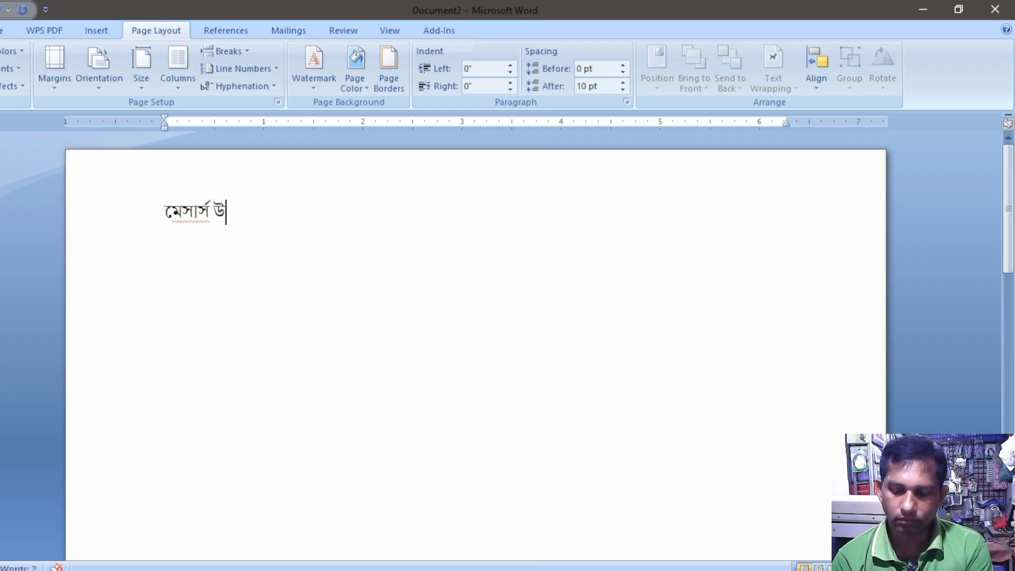
type("্ব")
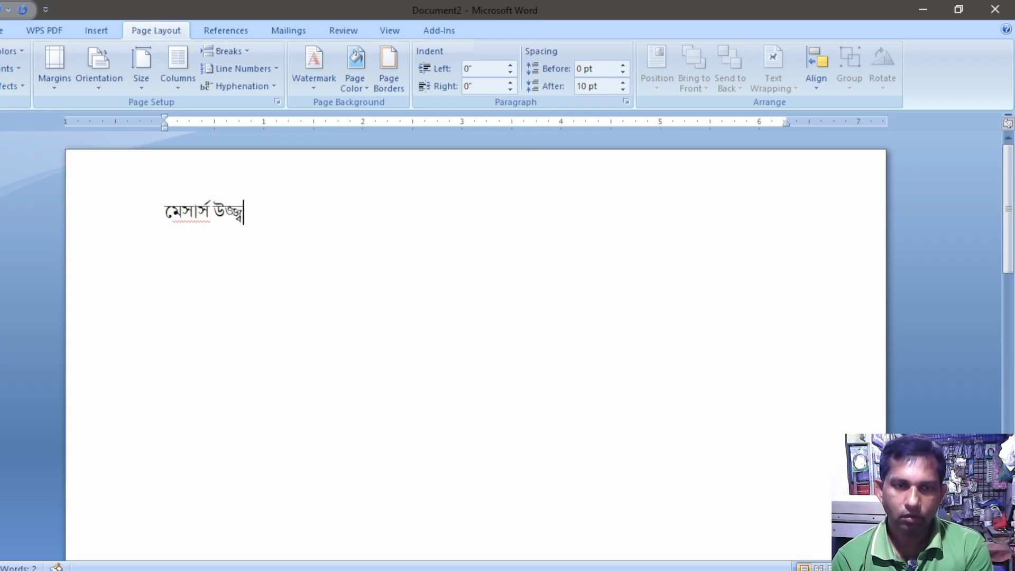
type("ল এন্")
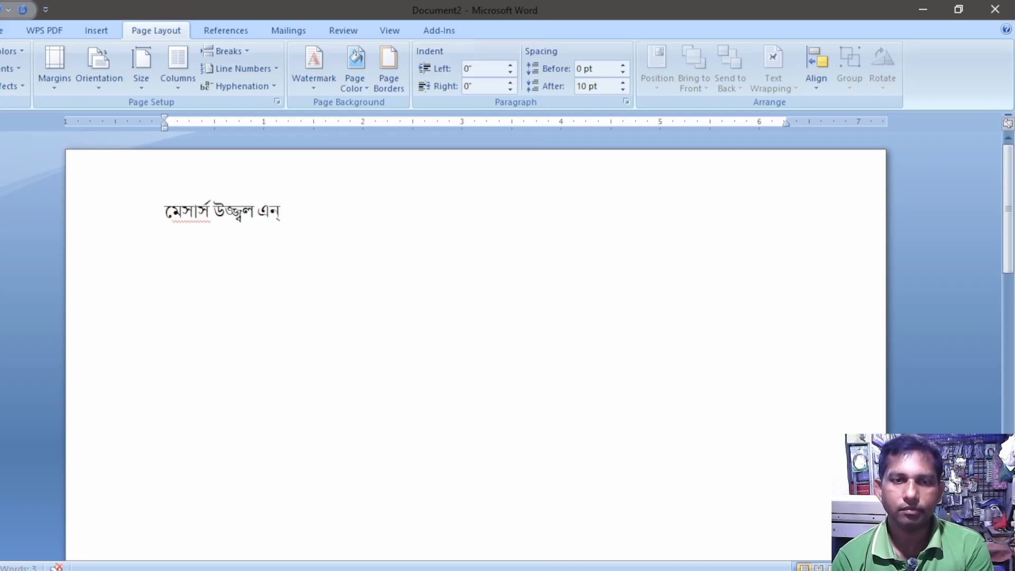
type("টারপ্রাইজ")
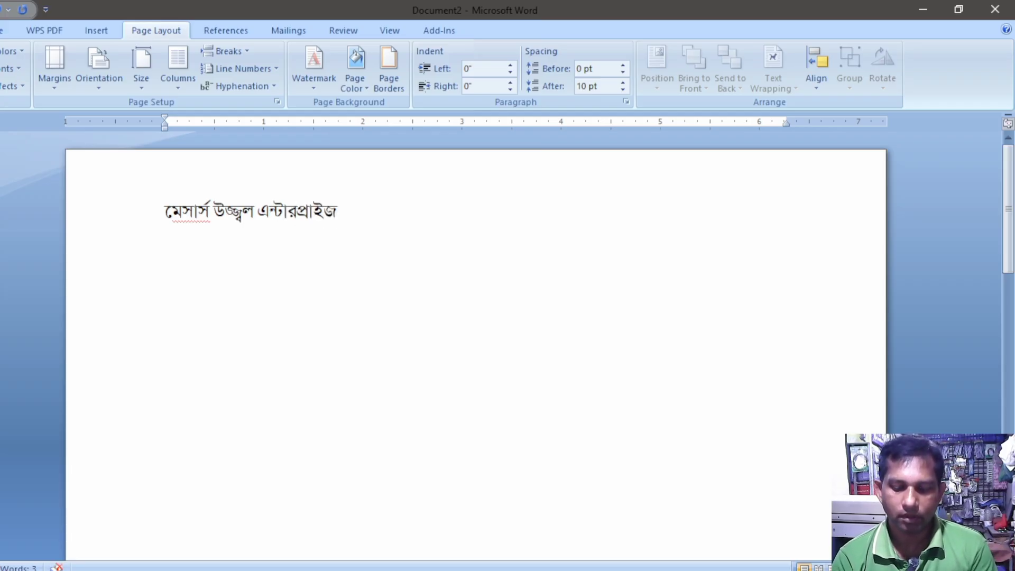
key("ctrl+e")
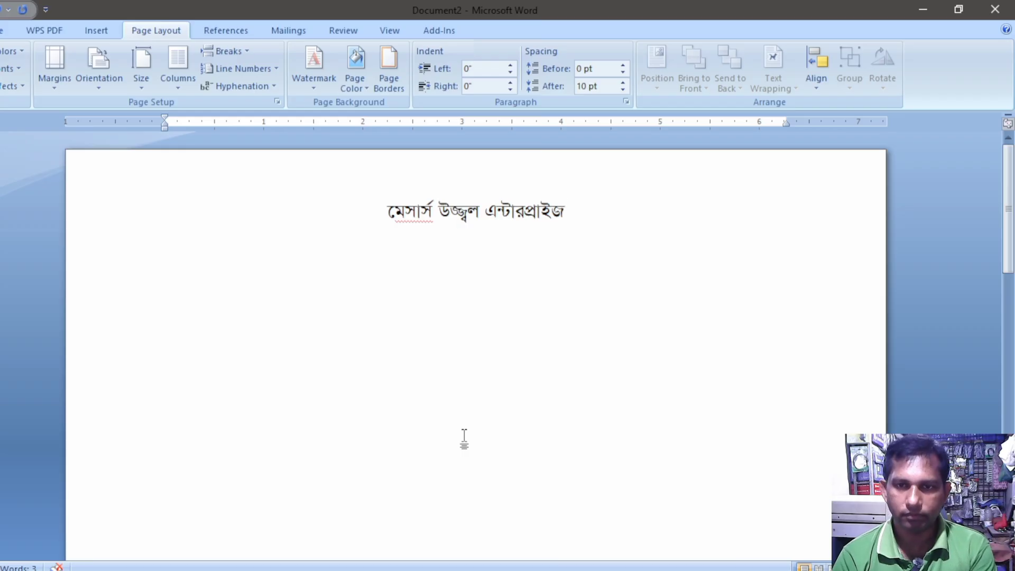
Add a proprietor line below the business name reading "প্রো:" followed by a long dotted blank
key("Return")
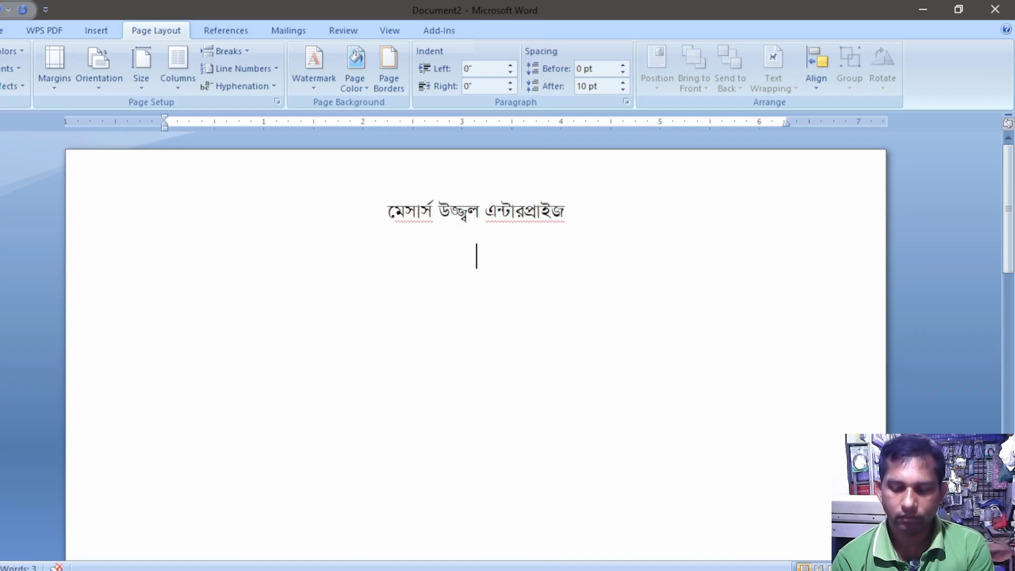
type("প্রো")
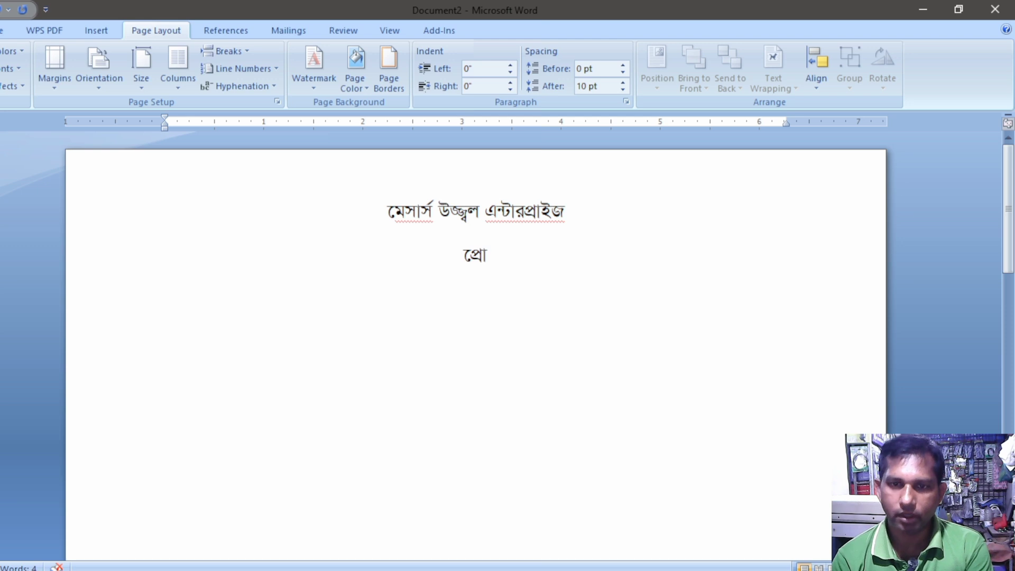
type("ঃ")
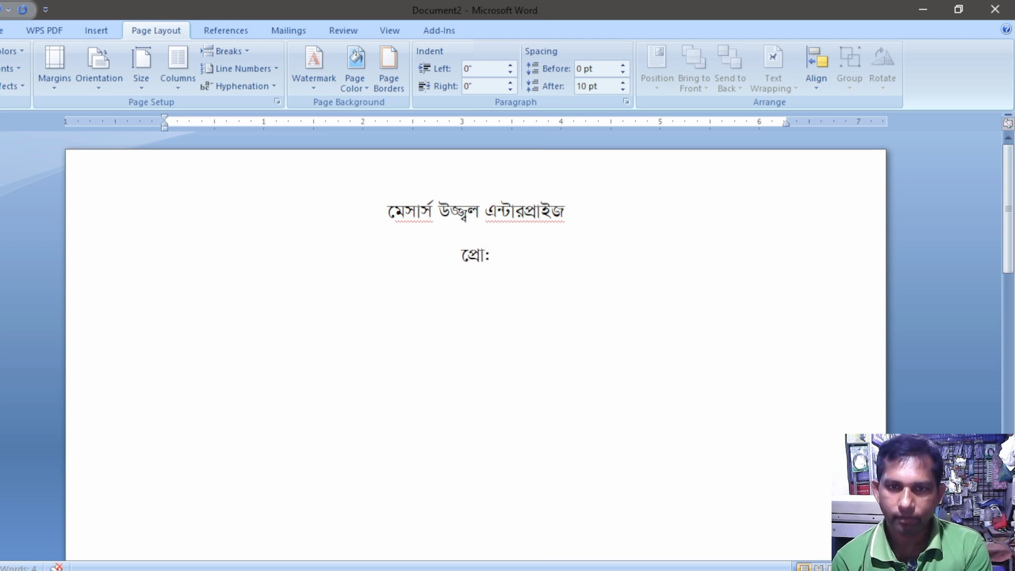
type(".")
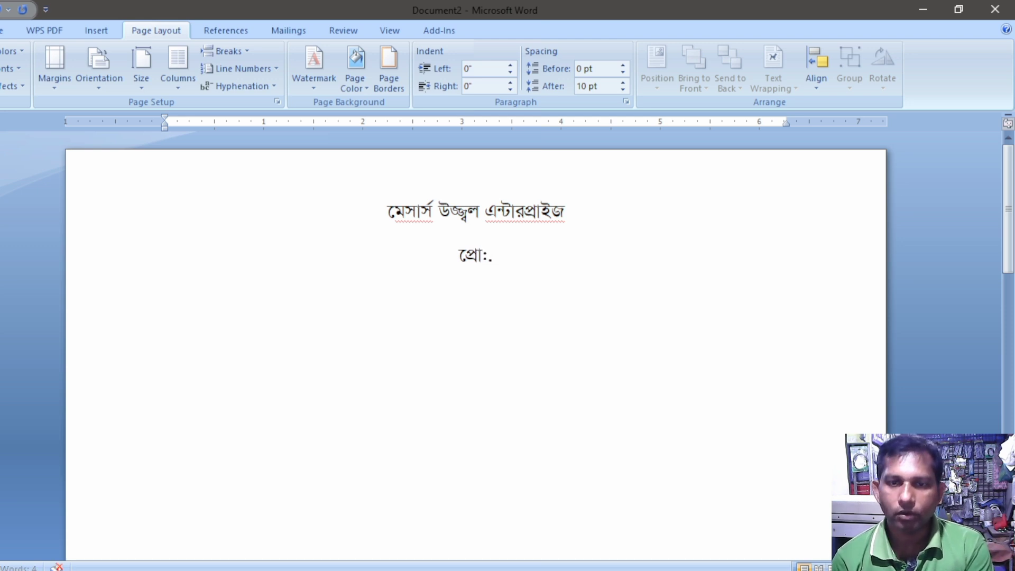
type("......................")
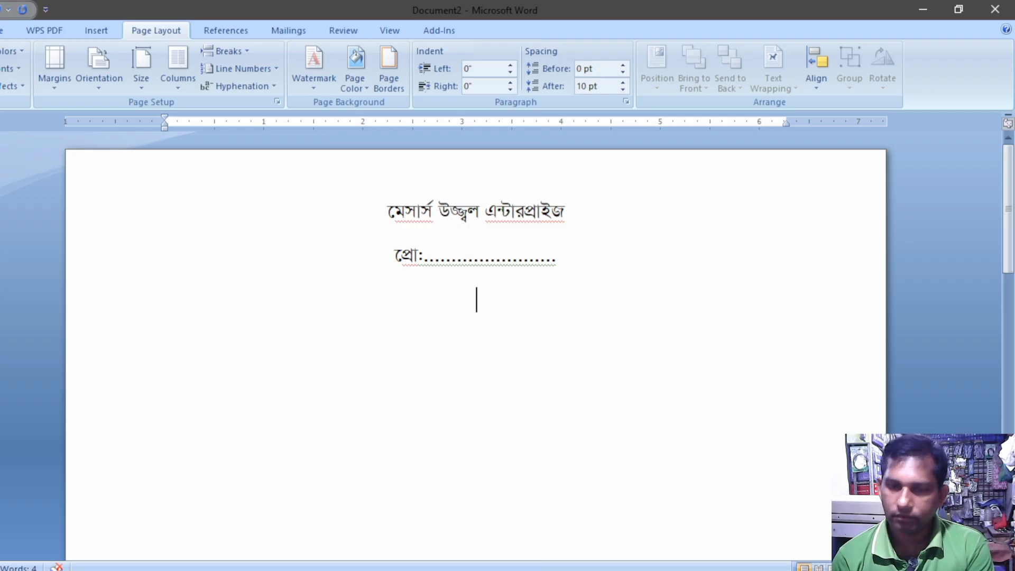
Add an address line with a dotted blank before "বাজার", followed by the sub-district and district, and start a new line below it
type("......")
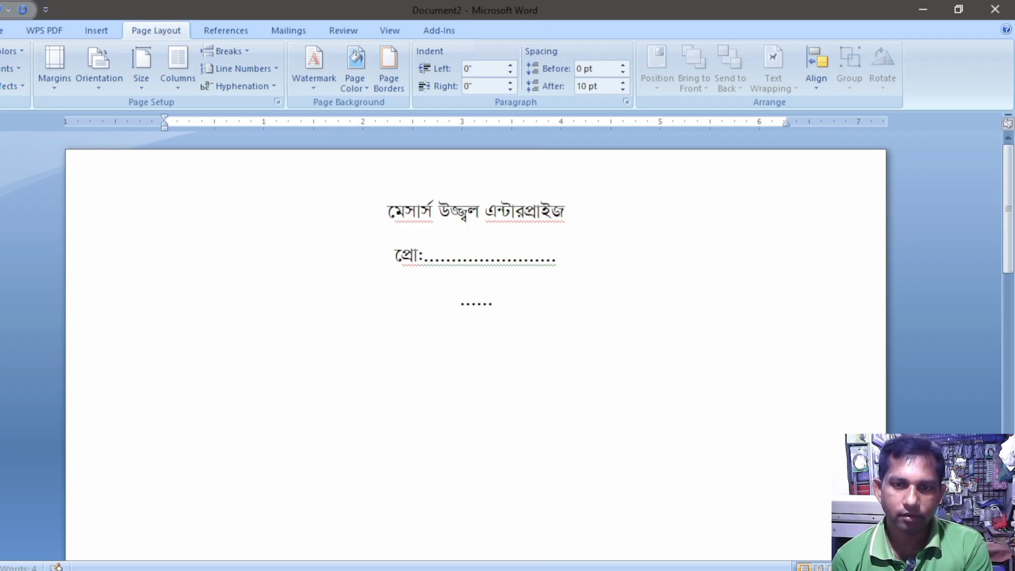
type("....")
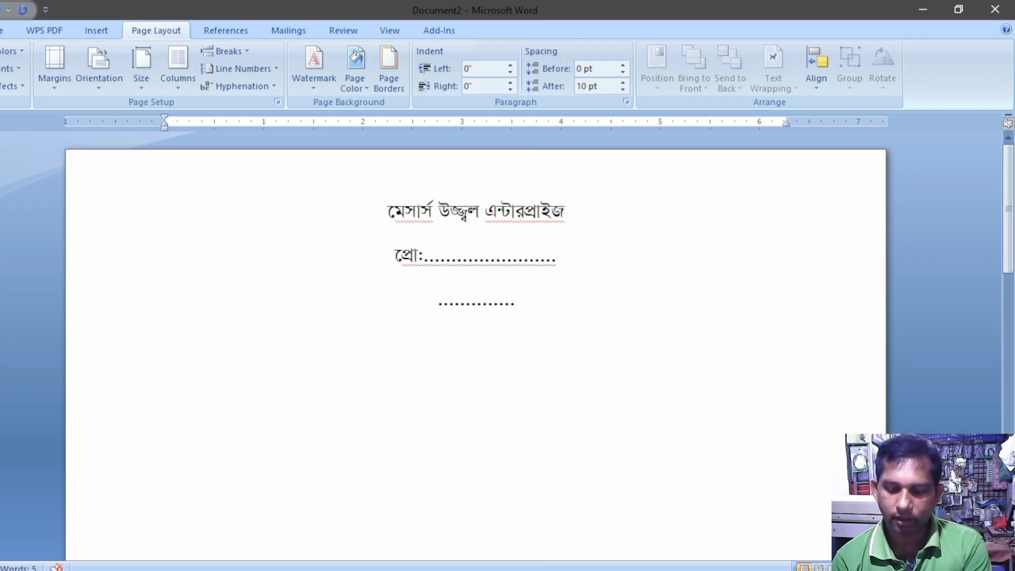
type(" বাজা")
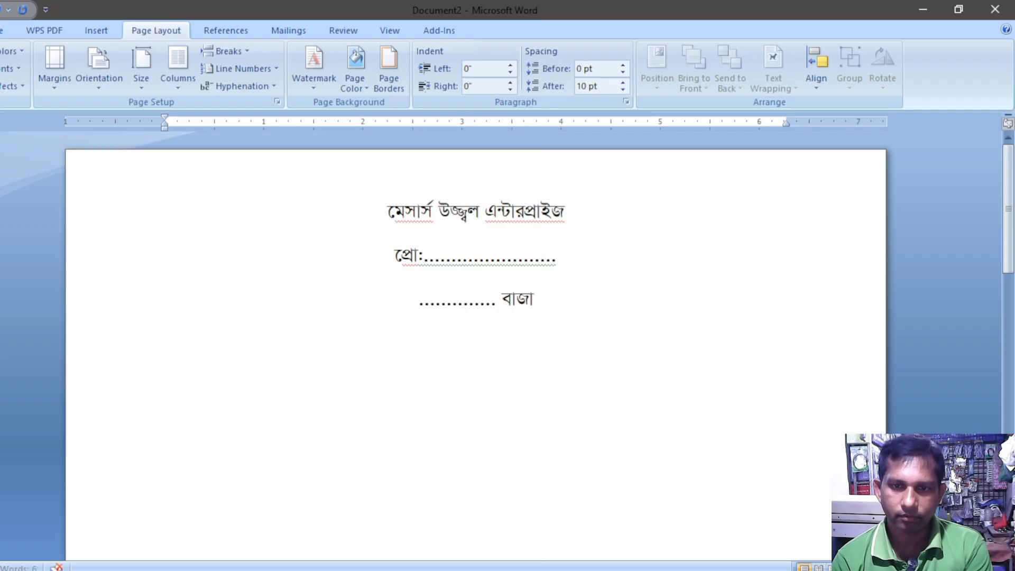
type("র,")
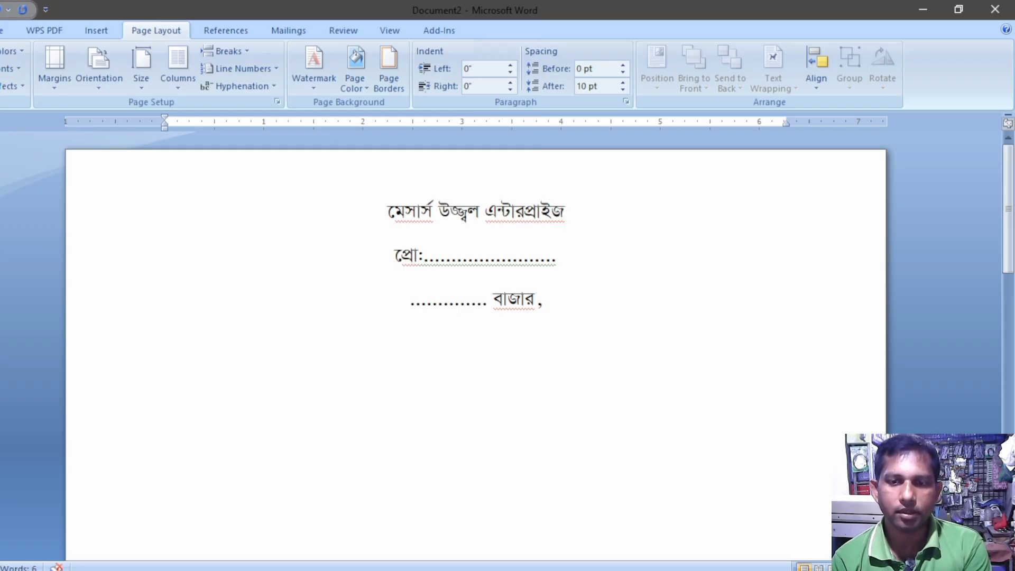
type(" ডুমুরি")
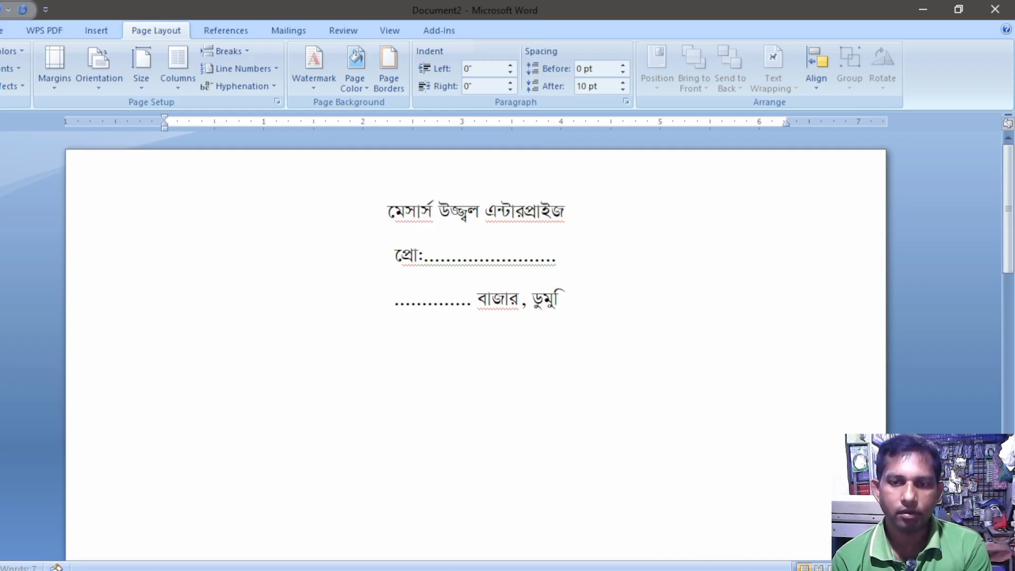
type("য়া")
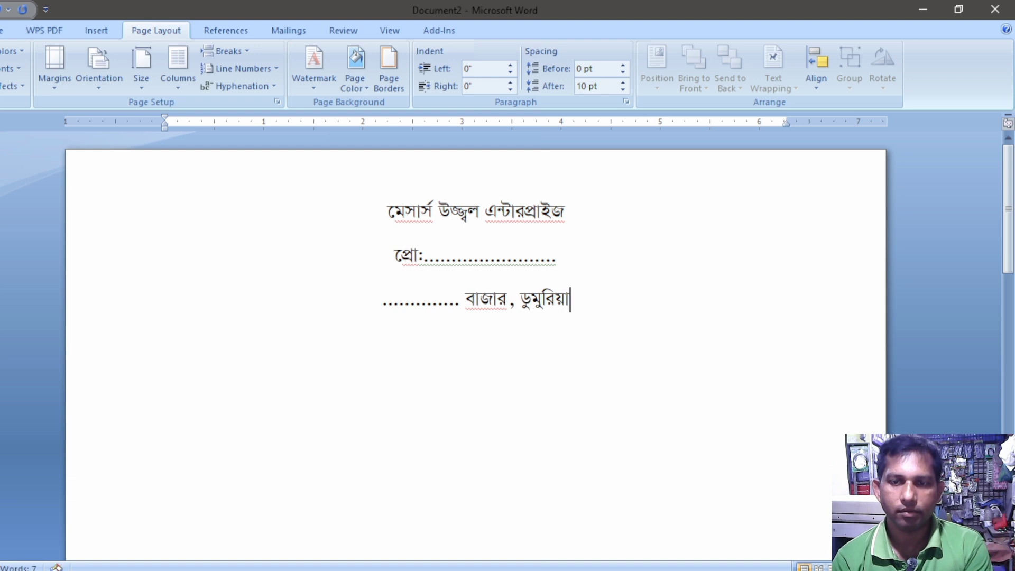
type(", খু")
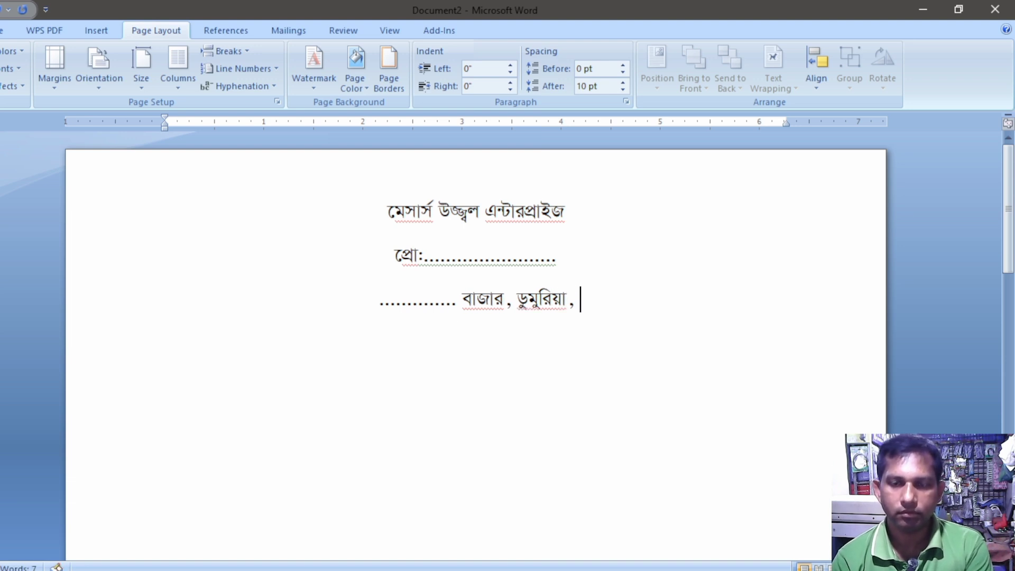
type("লনা ।")
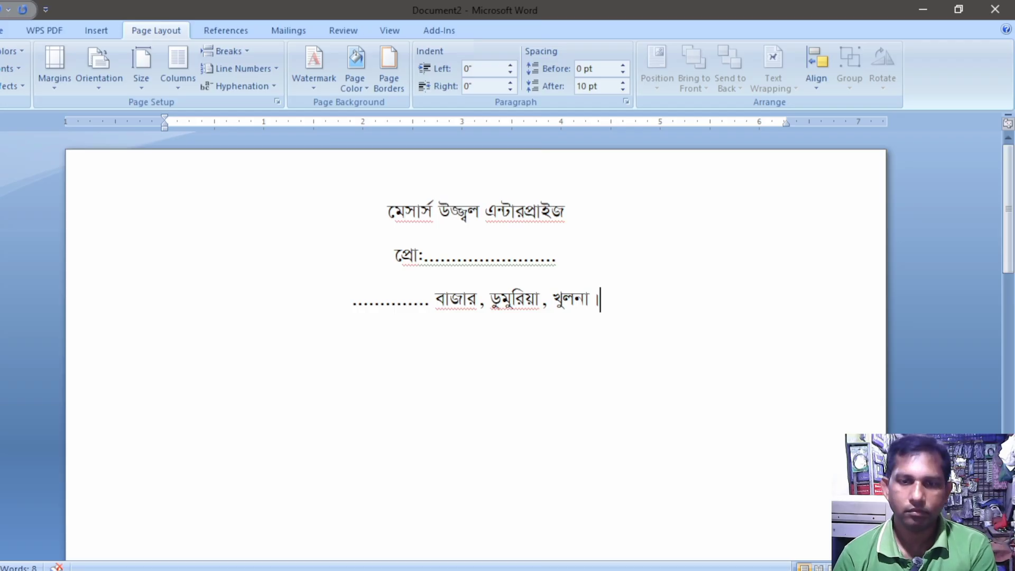
key("Return")
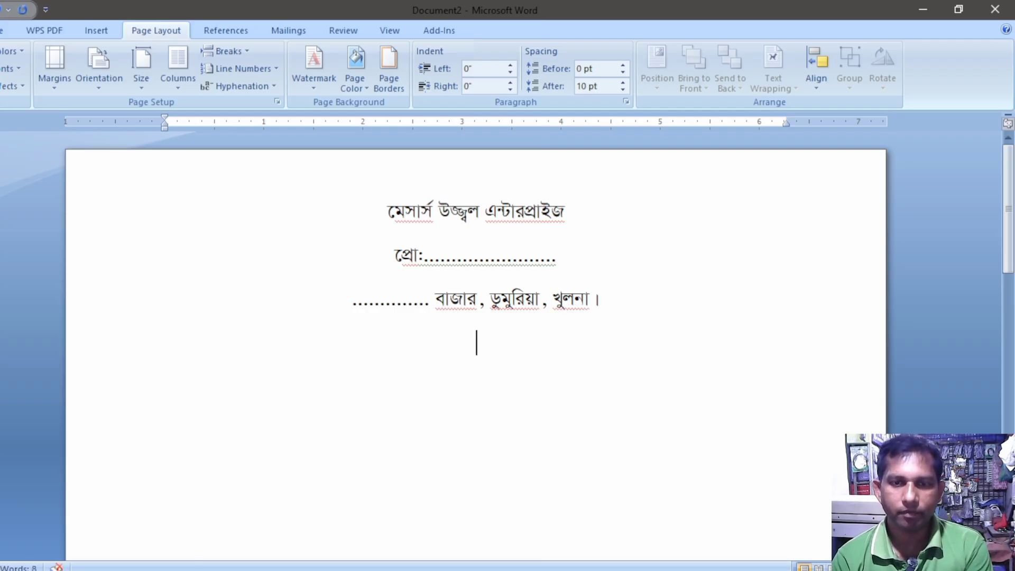
Add a phone line reading "মোবাইল নং" with a long dotted blank and a closing "।", and start a new line below it
type("মোবাই")
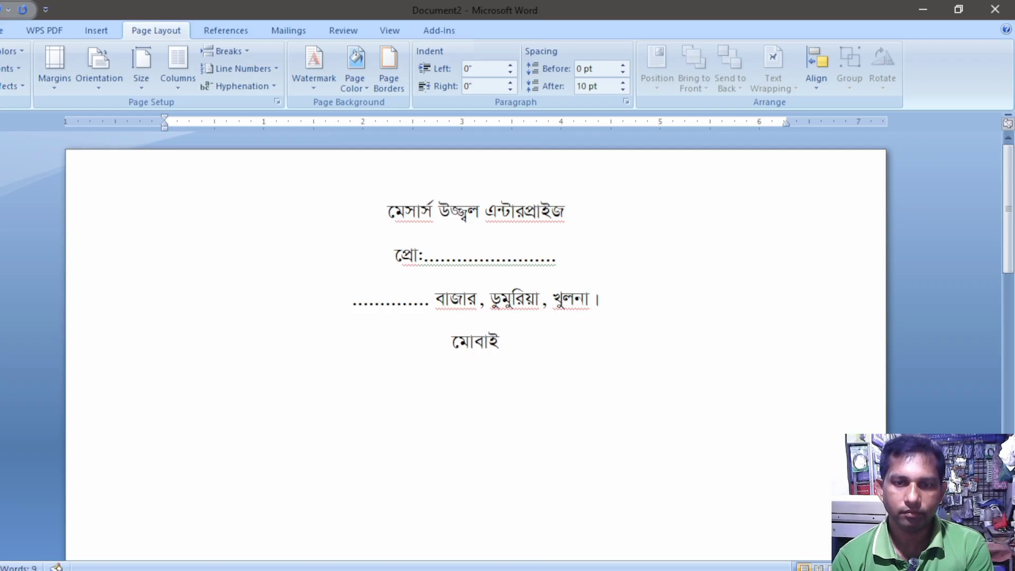
type("ল ন")
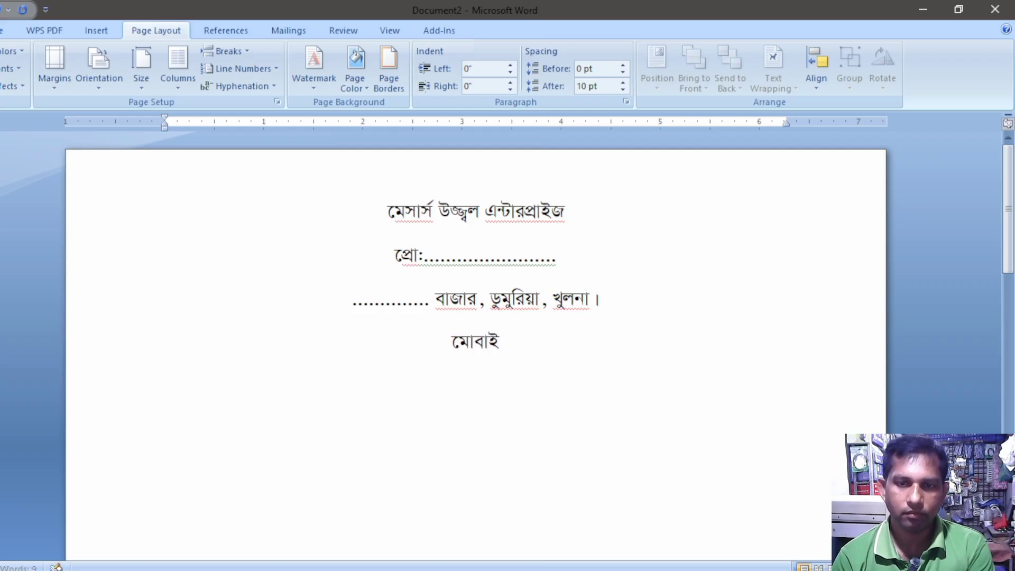
type("ং")
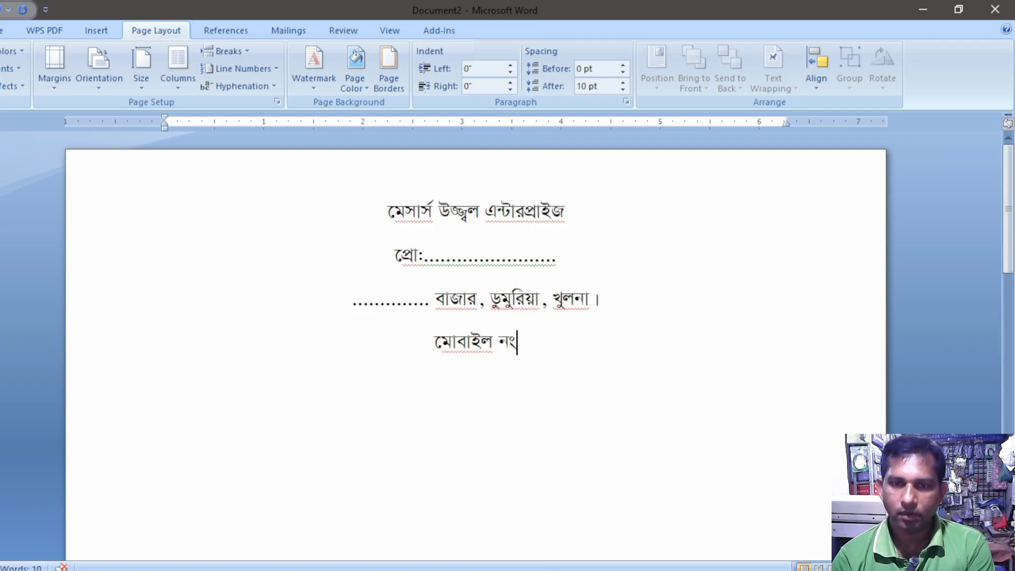
type(".............................")
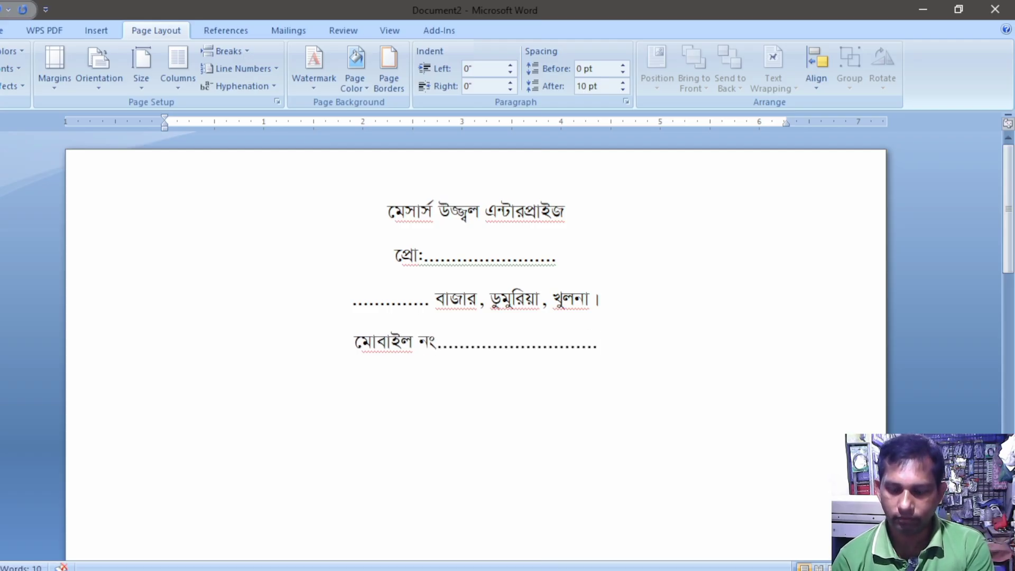
type(" ।")
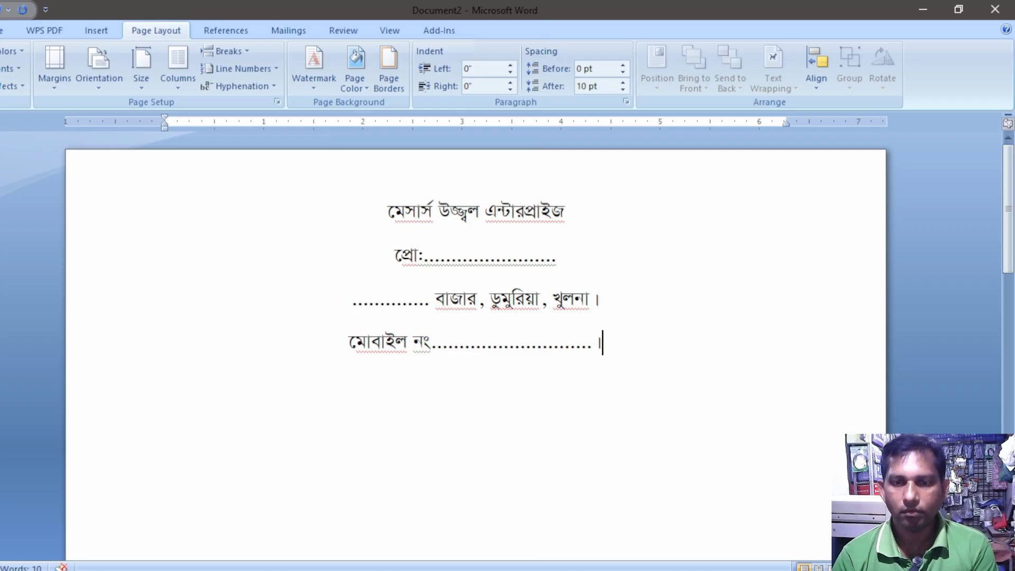
key("Return")
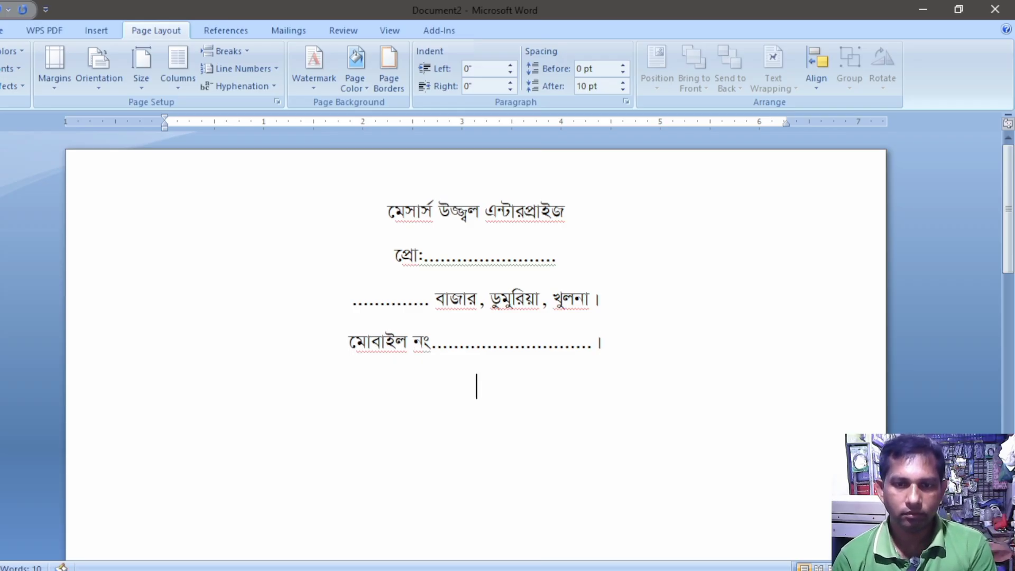
Add a left-aligned line with "সূত্র:" at its start and "তারিখ:" tabbed over near the opposite margin
key("ctrl+l")
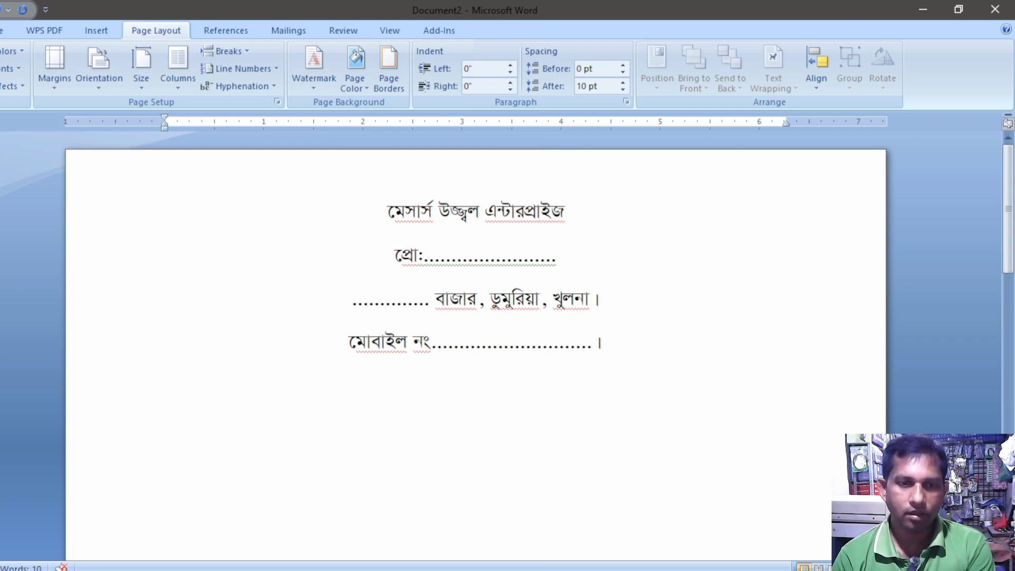
type("স")
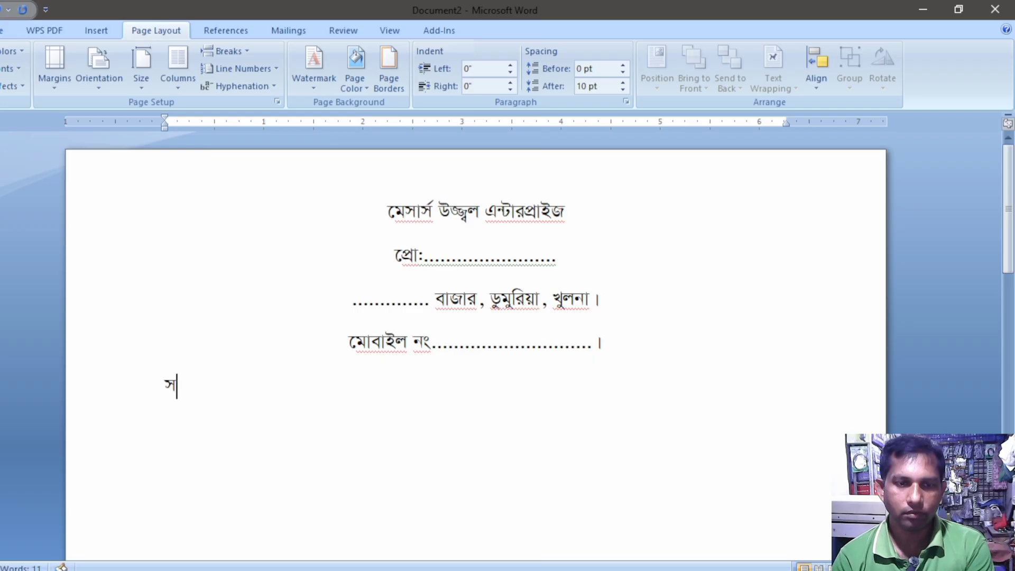
type("ূত্র:")
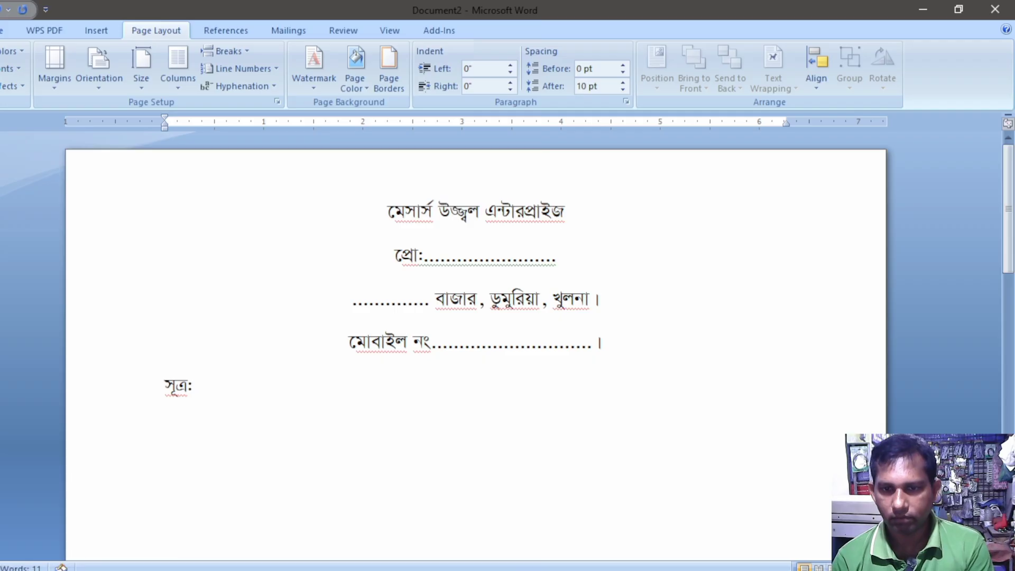
key("Tab")
key("Tab")
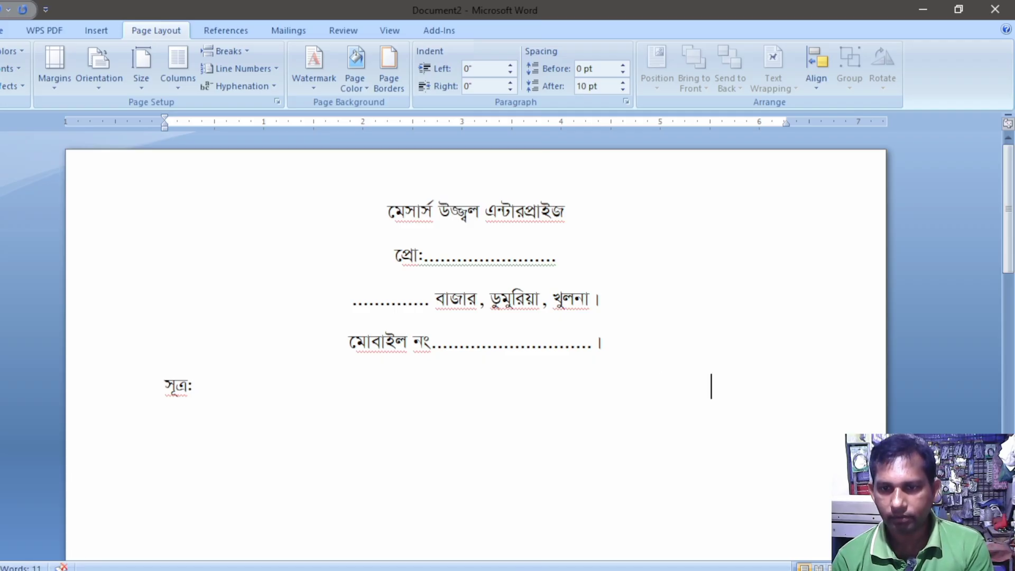
type("তারি")
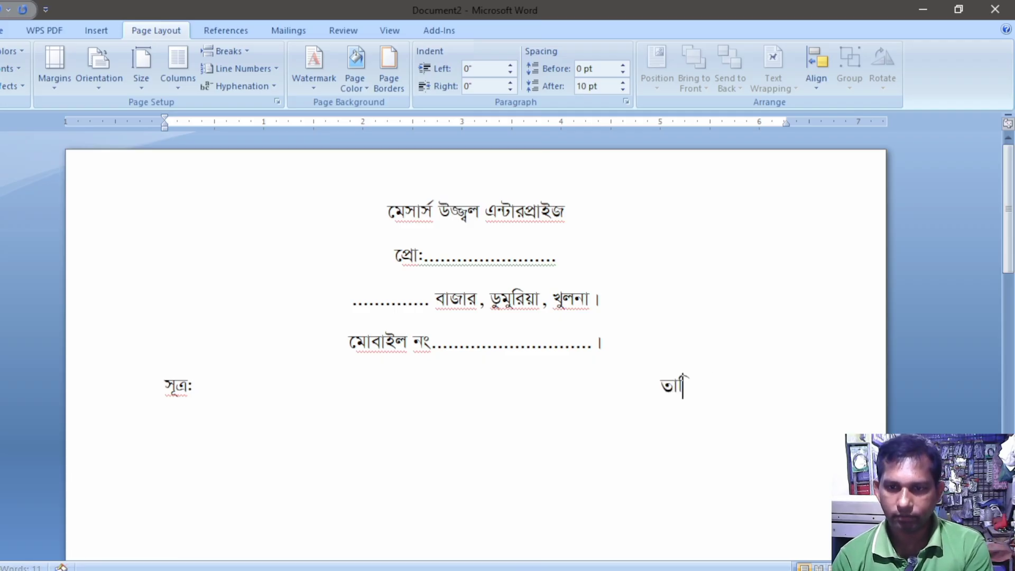
type("খ")
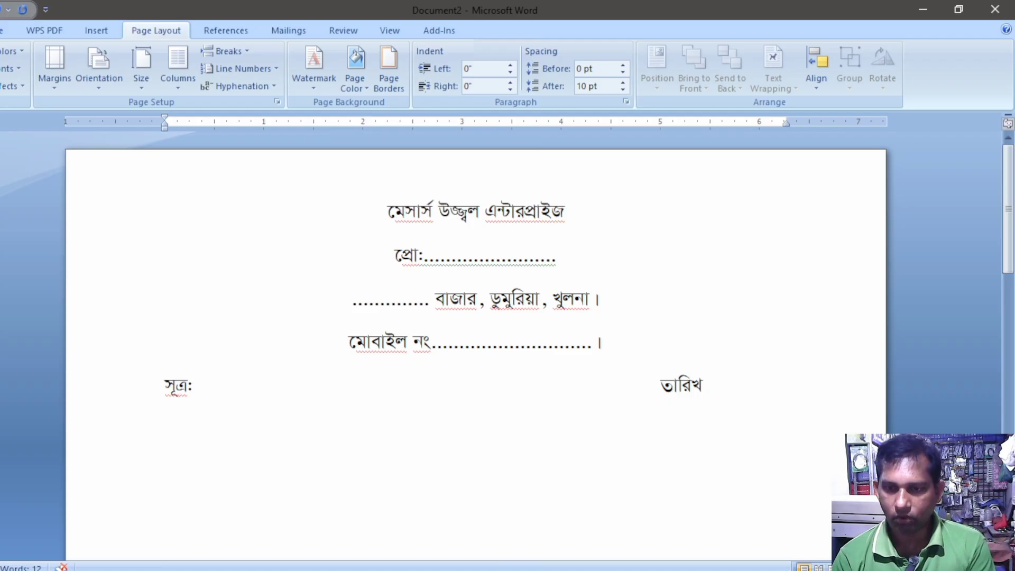
type(":")
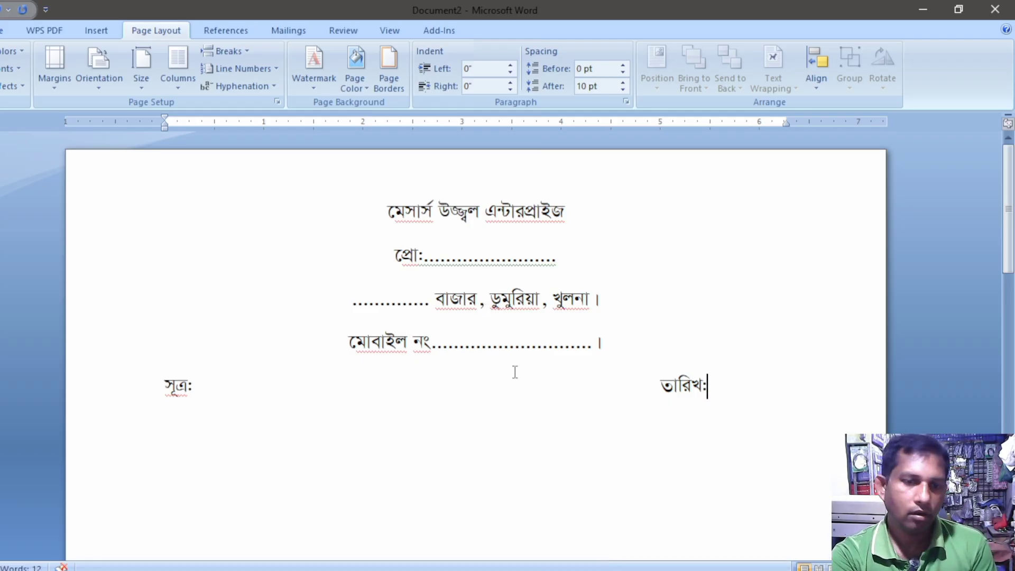
Set the whole document's line spacing to Single and the spacing after paragraphs to 0 pt
key("ctrl+a")
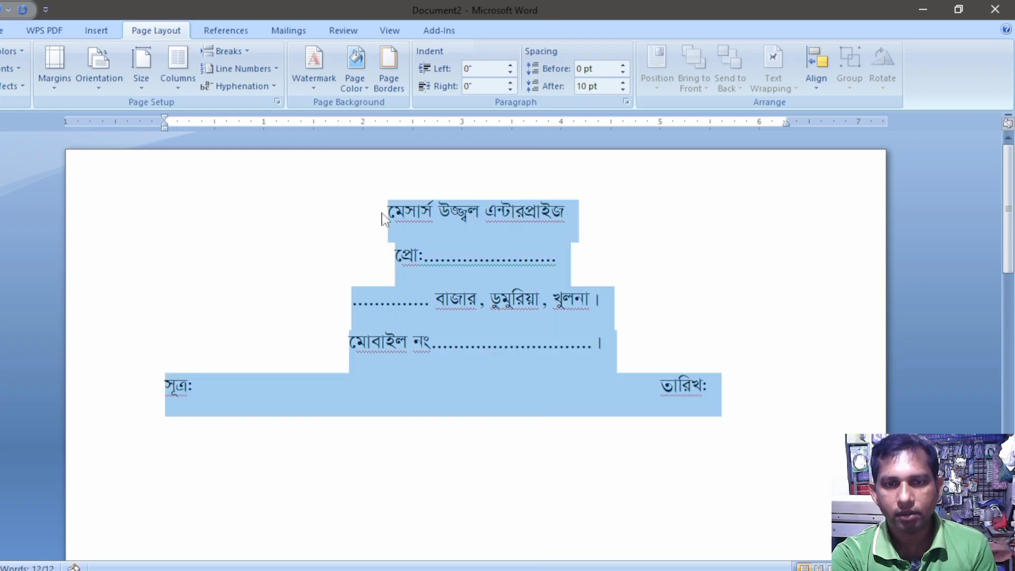
right_click(508, 299)
left_click(560, 380)
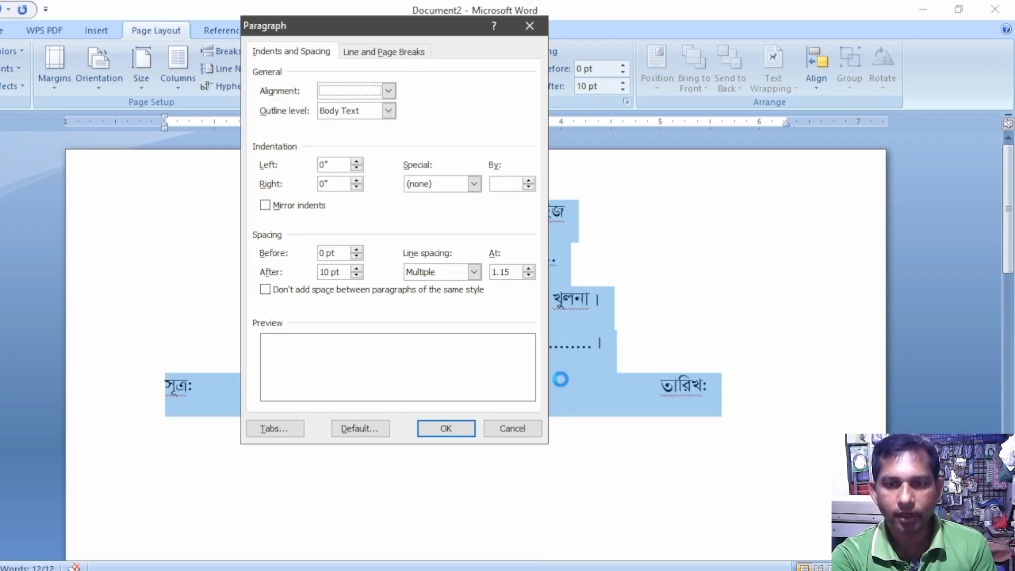
left_click(426, 272)
left_click(423, 285)
left_click(341, 273)
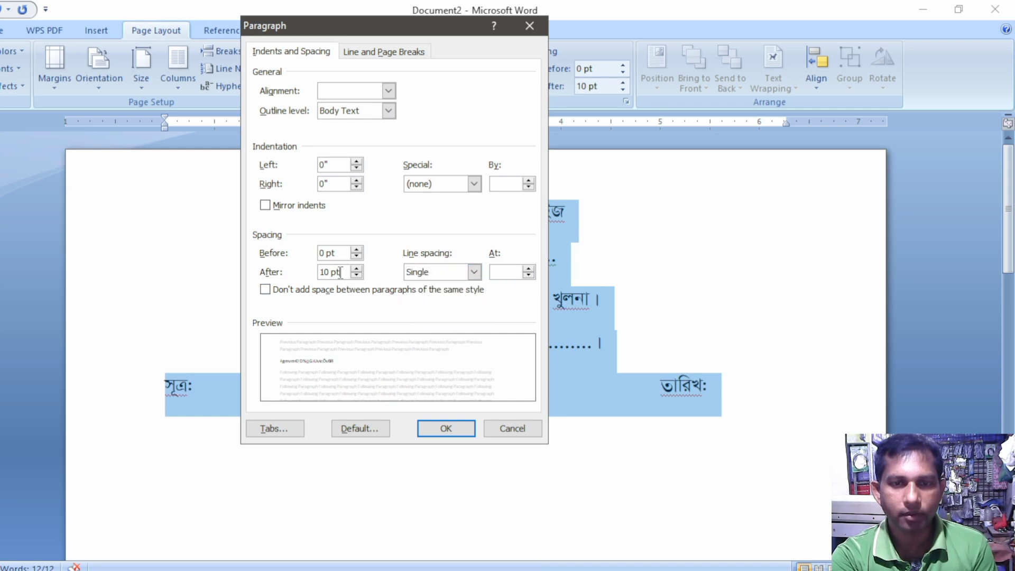
left_click_drag(341, 272, 310, 273)
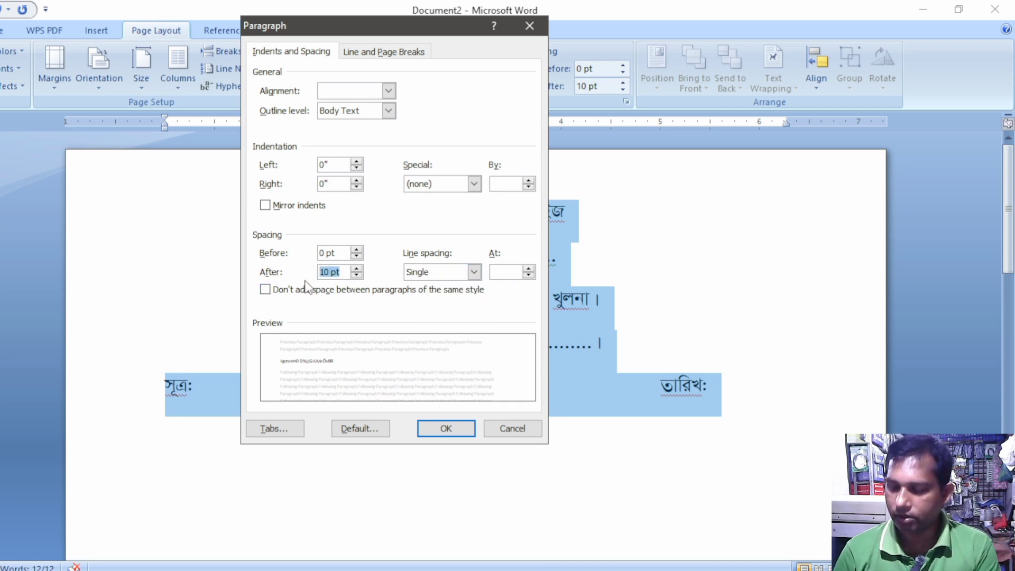
type("0")
left_click(455, 429)
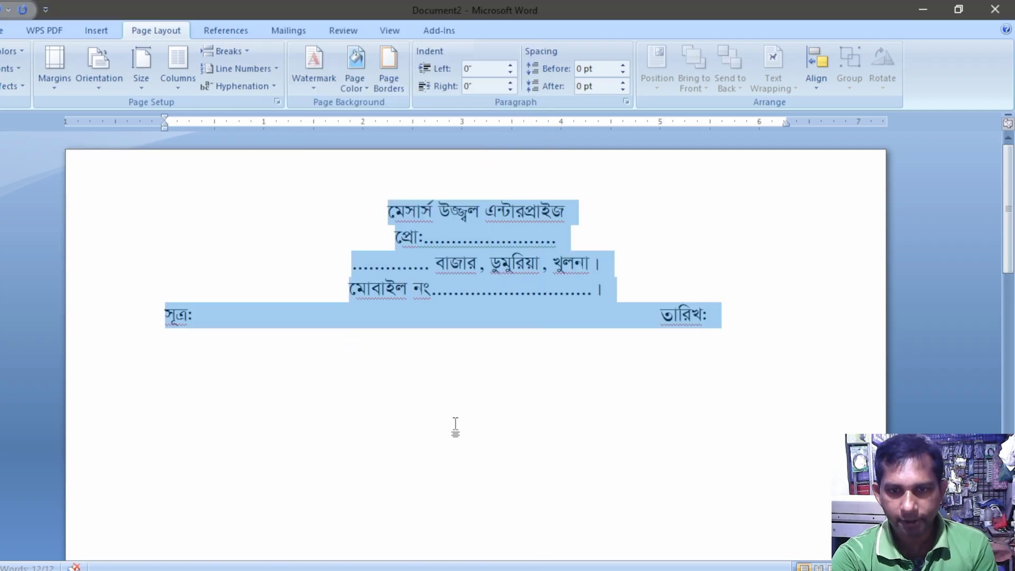
left_click(594, 376)
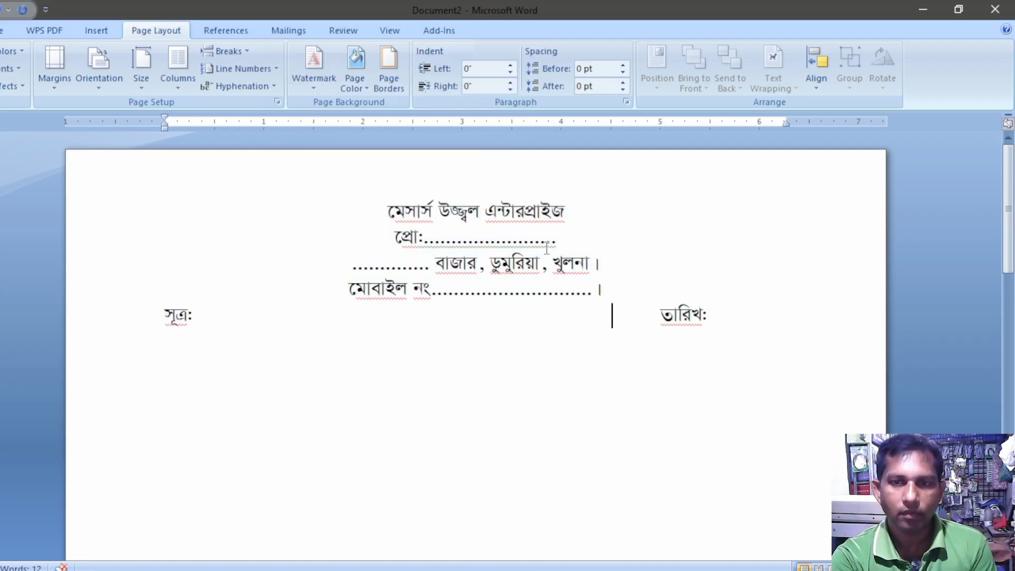
Enlarge the business name line step by step until it is about twice as wide as before
left_click(567, 213)
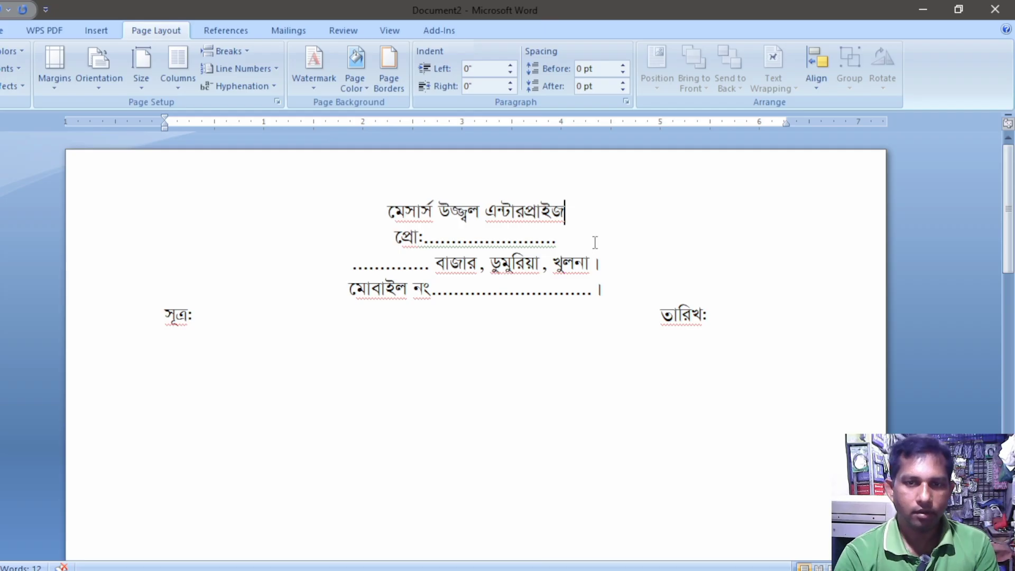
key("shift+Home")
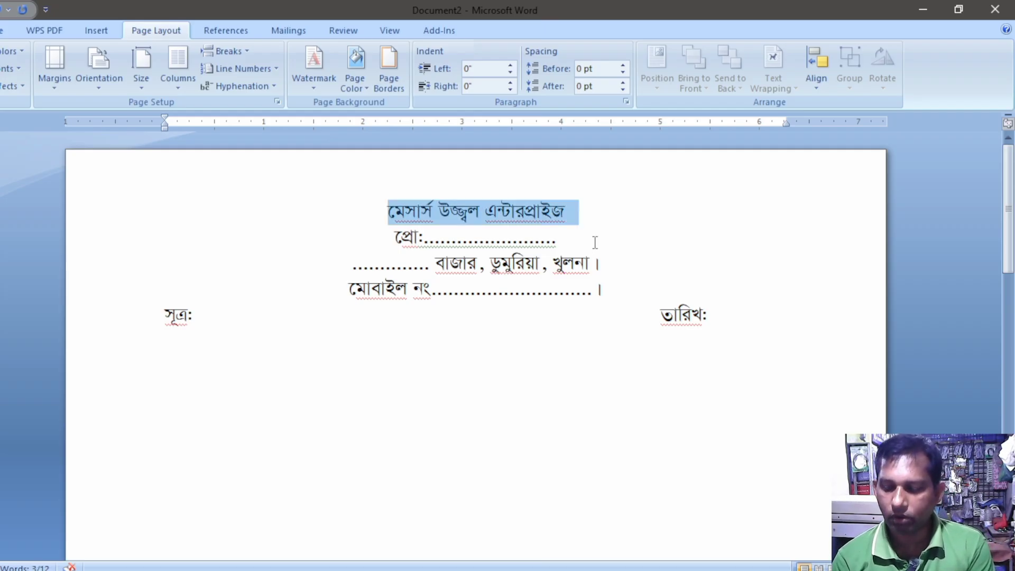
key("ctrl+bracketright")
key("ctrl+bracketright")
key("ctrl+bracketright")
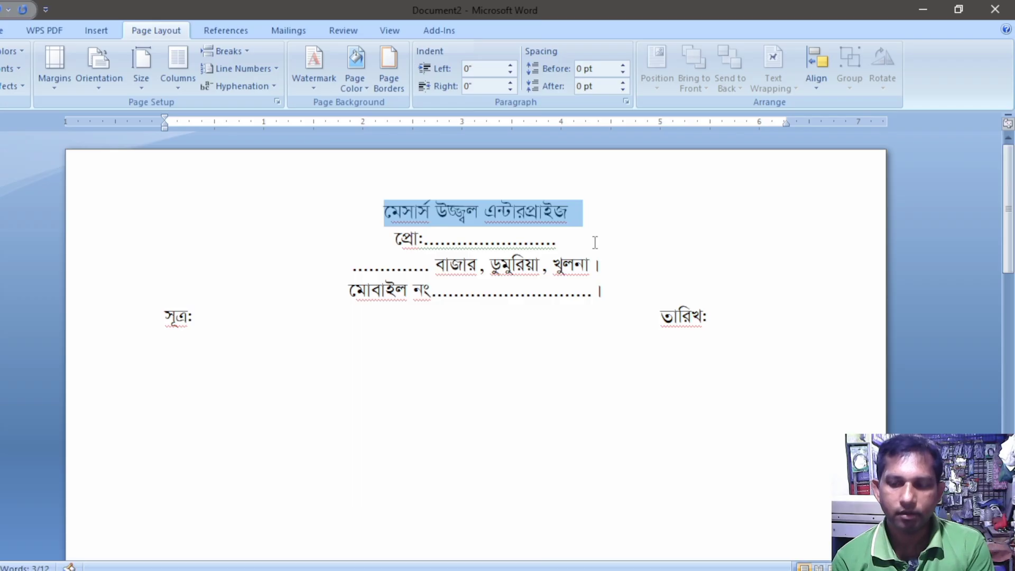
key("ctrl+bracketright")
key("ctrl+bracketright")
key("ctrl+bracketright")
key("ctrl+bracketright")
key("ctrl+bracketright")
key("ctrl+bracketright")
key("ctrl+bracketright")
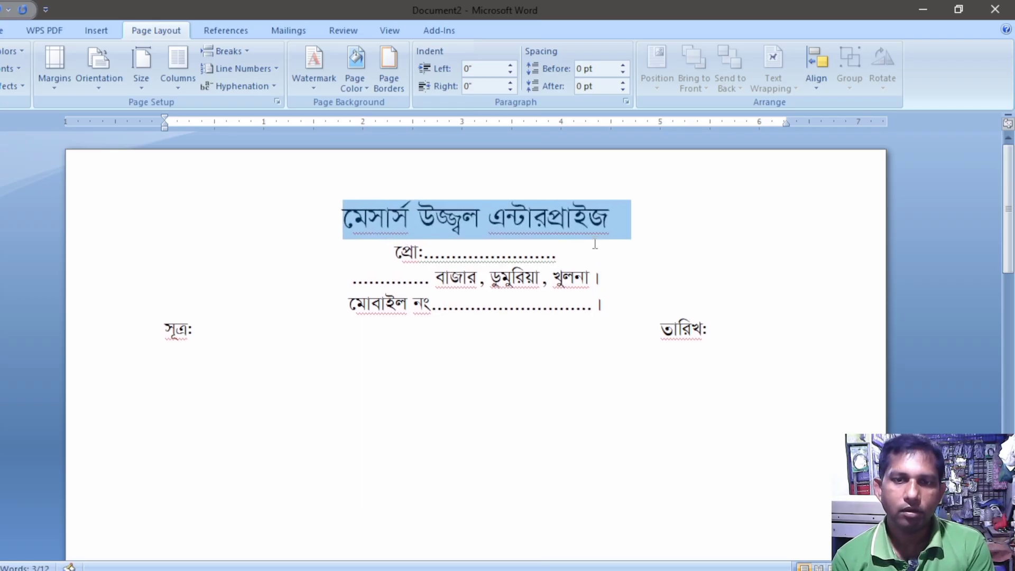
key("ctrl+bracketright")
key("ctrl+bracketright")
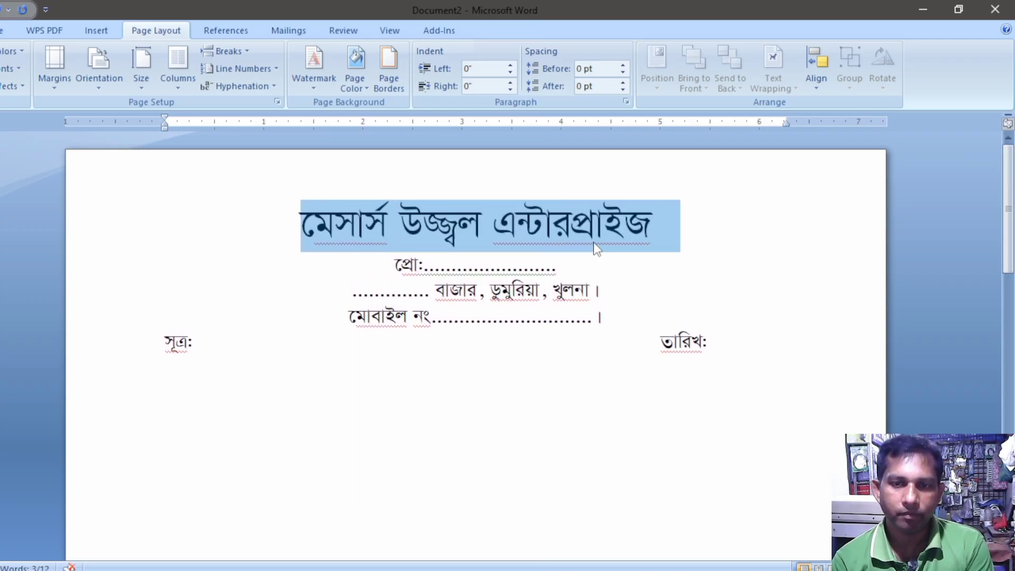
Make the four centred heading lines bold, from the business name through the mobile number line
left_click(610, 319)
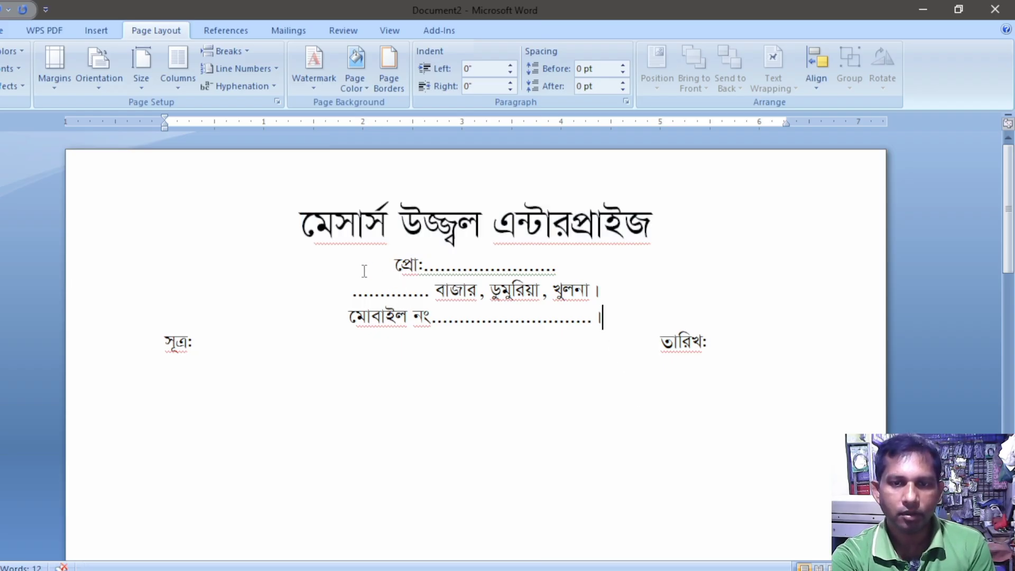
left_click(292, 219, "shift")
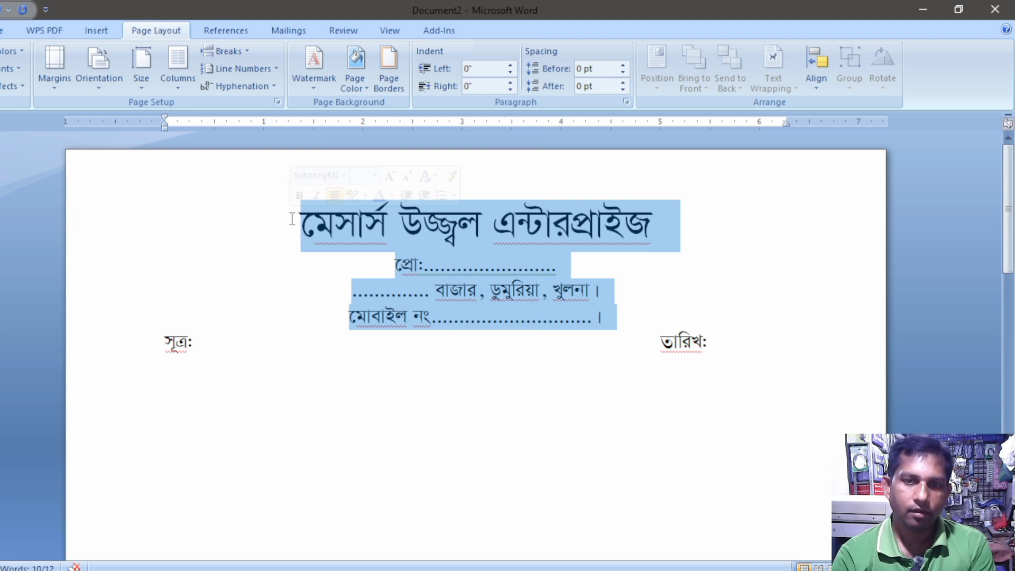
key("ctrl+b")
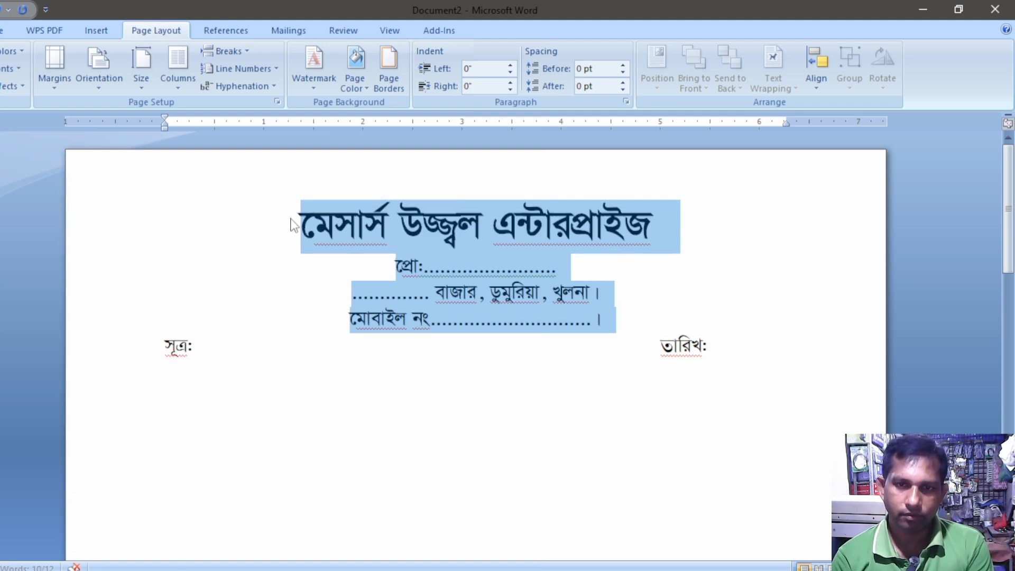
left_click(497, 370)
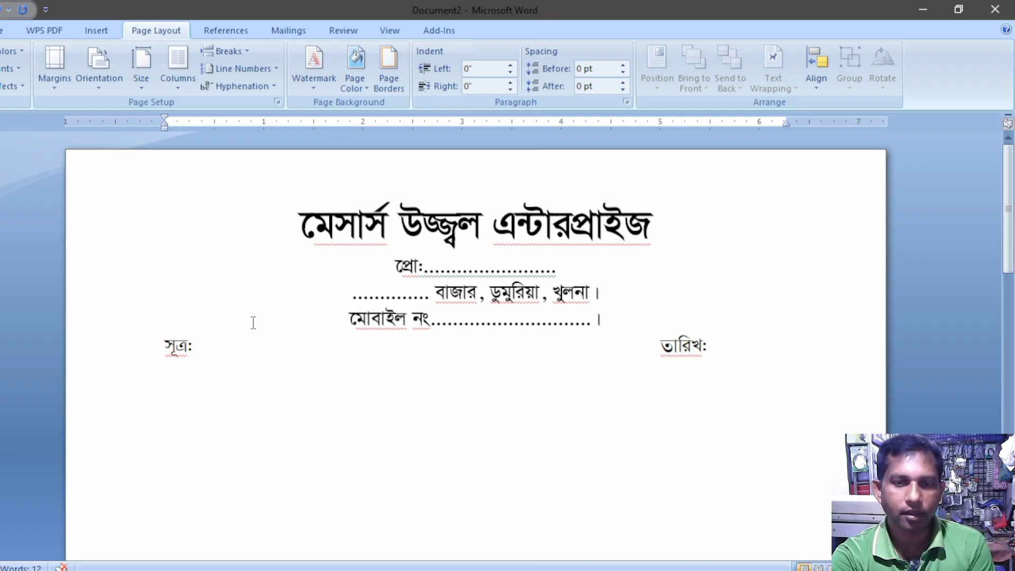
Draw a horizontal line about 8.27" long across the full page width and nudge it down to sit between the mobile and reference lines
left_click(95, 32)
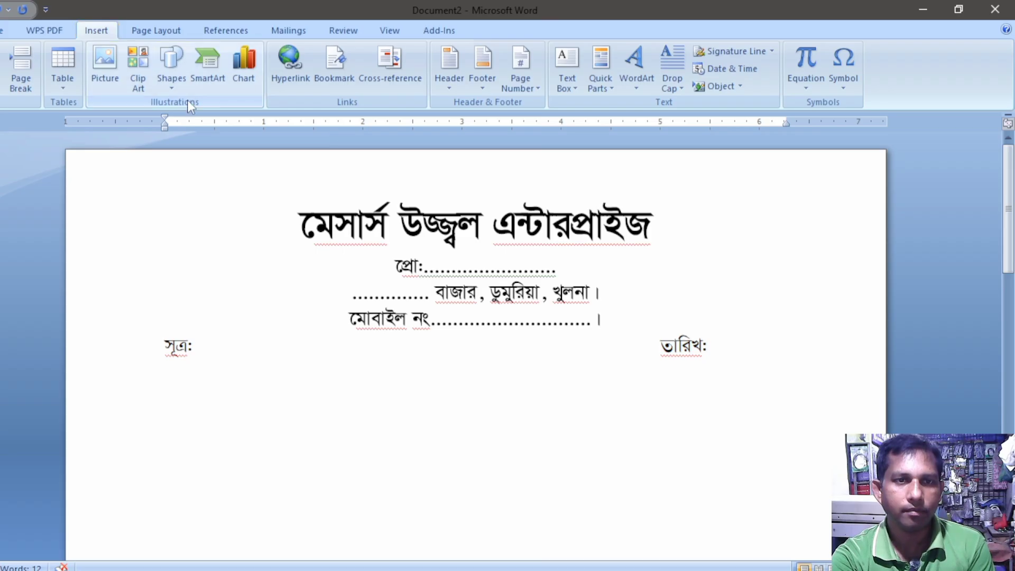
left_click(171, 84)
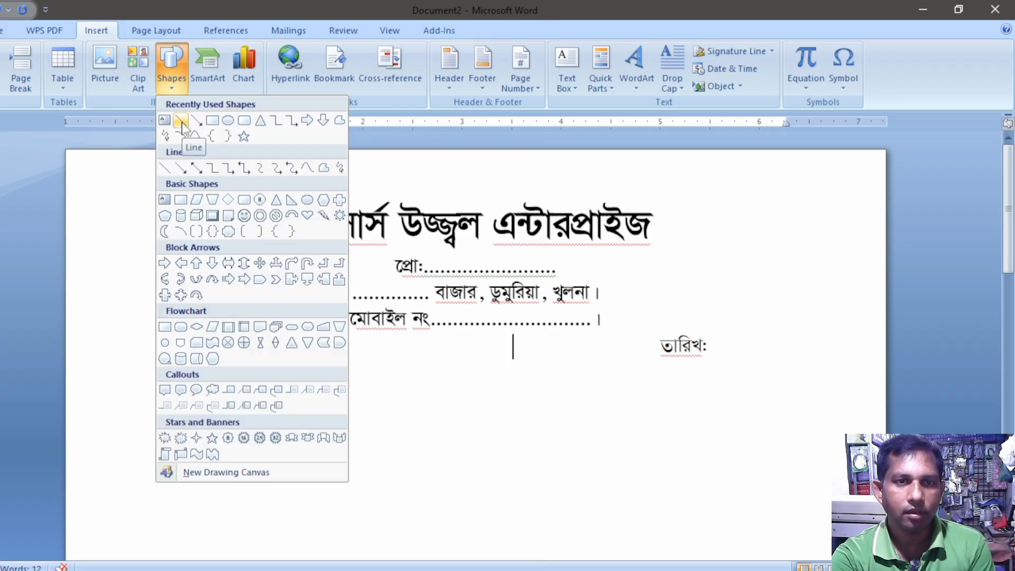
left_click(181, 122)
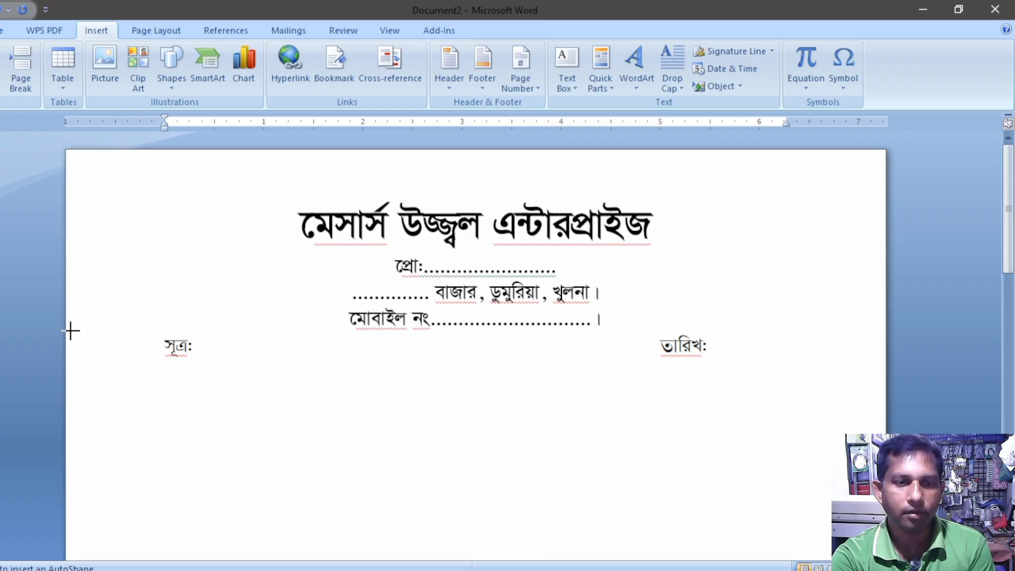
left_click_drag(66, 327, 886, 326)
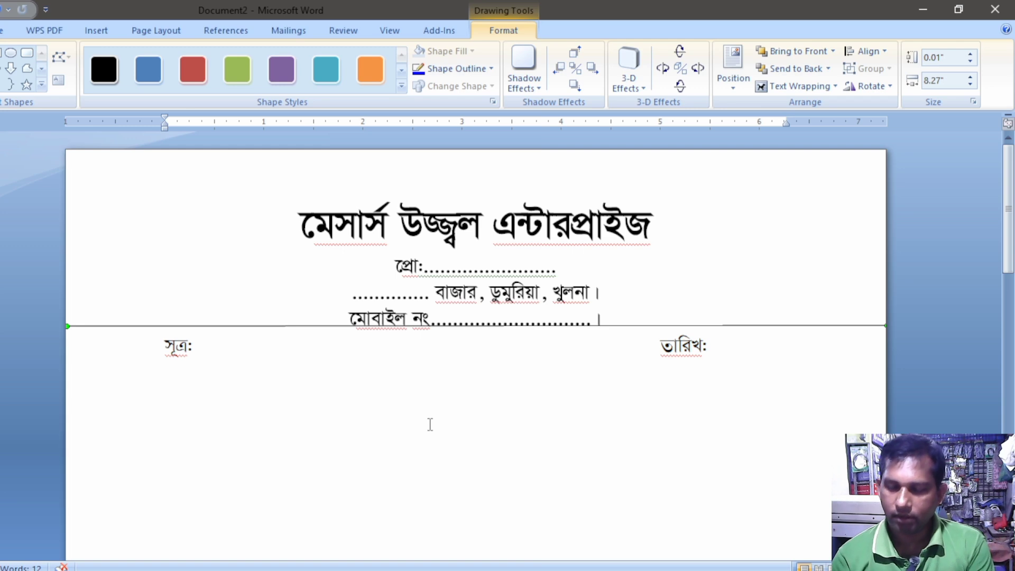
key("Down")
key("Down")
key("Down")
key("Down")
key("Down")
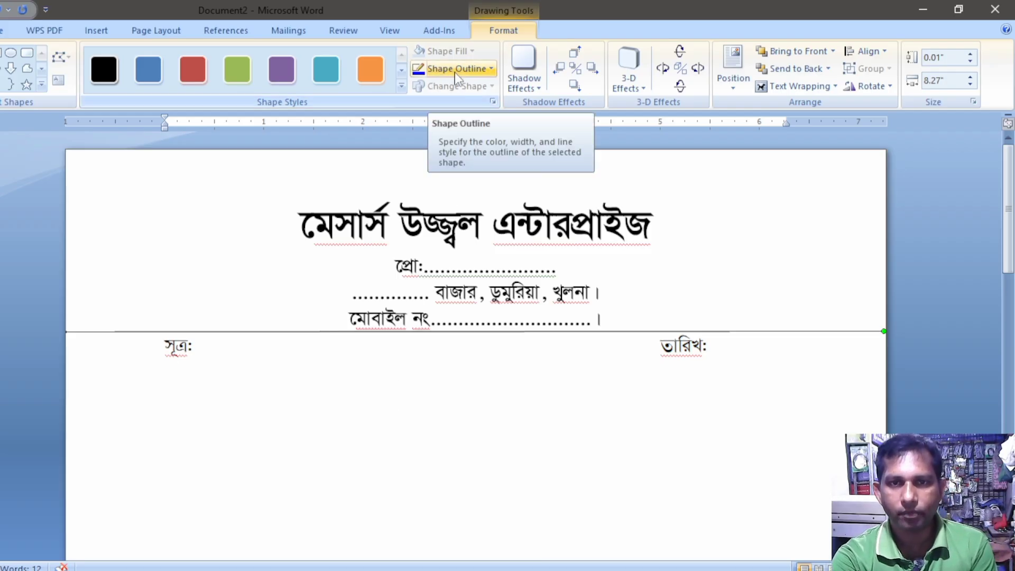
Set the outline weight of the full-width divider line to 1½ pt
left_click(492, 70)
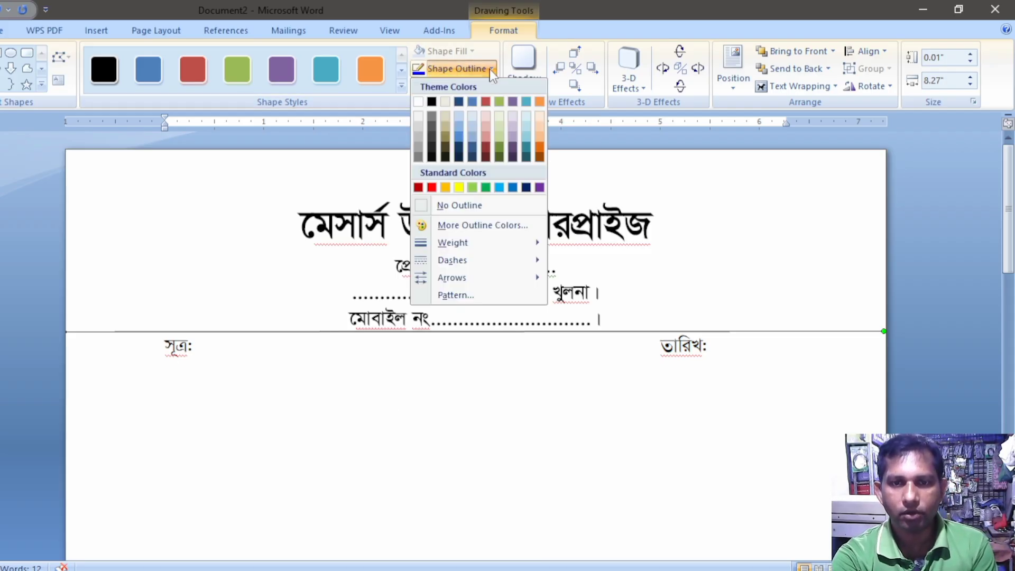
mouse_move(463, 253)
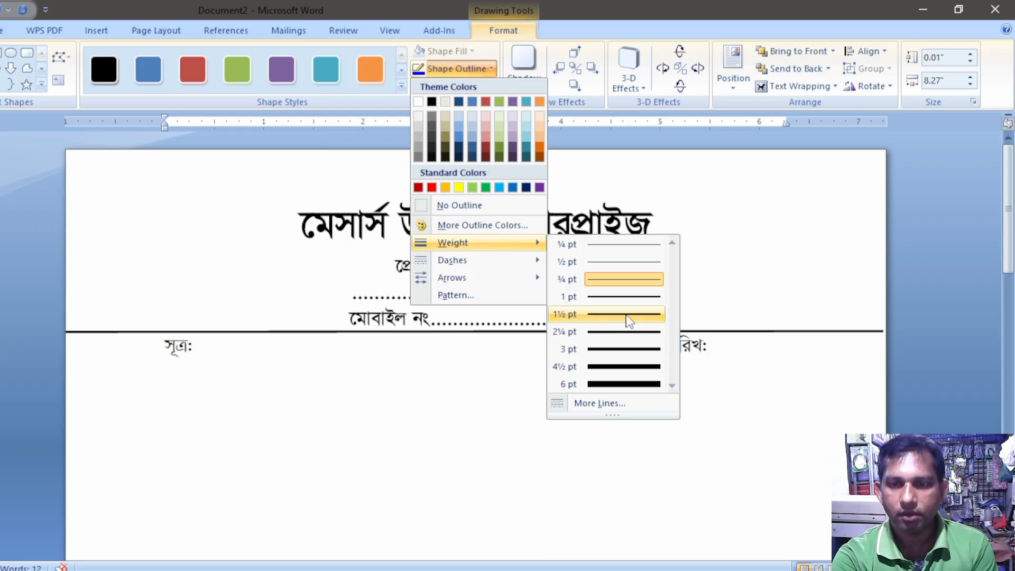
left_click(630, 317)
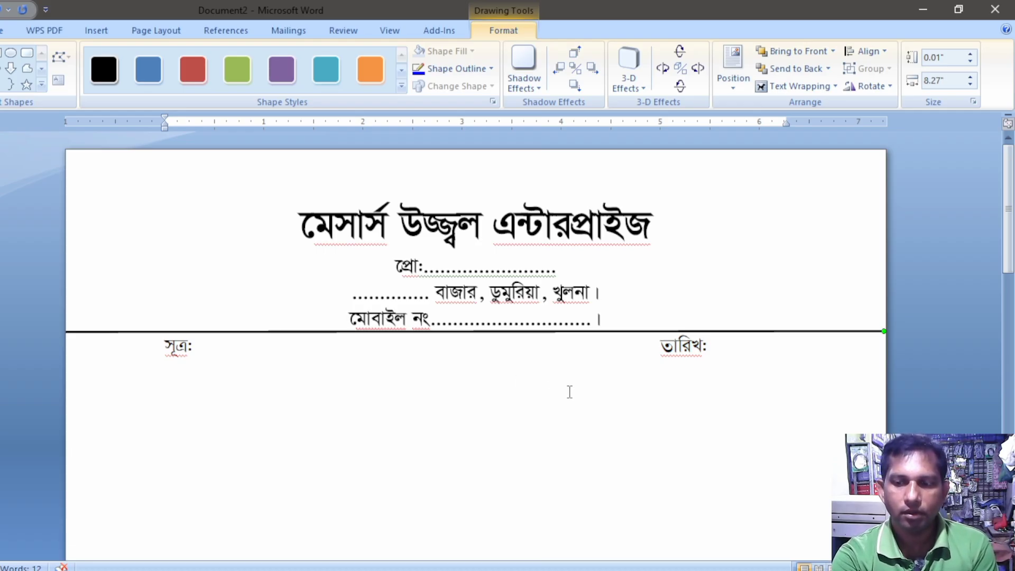
scroll(598, 387, "down", 3)
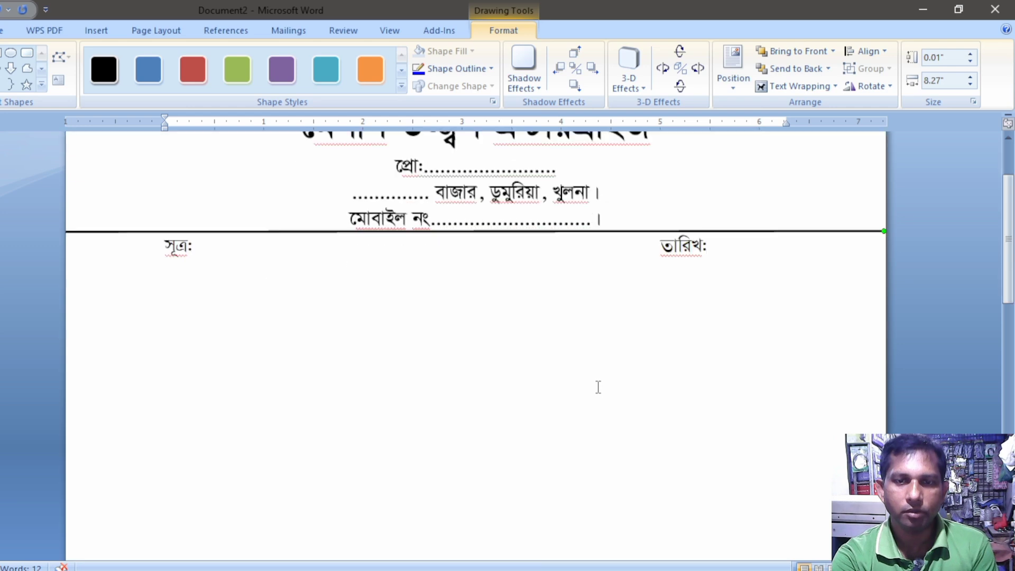
scroll(598, 388, "up", 3)
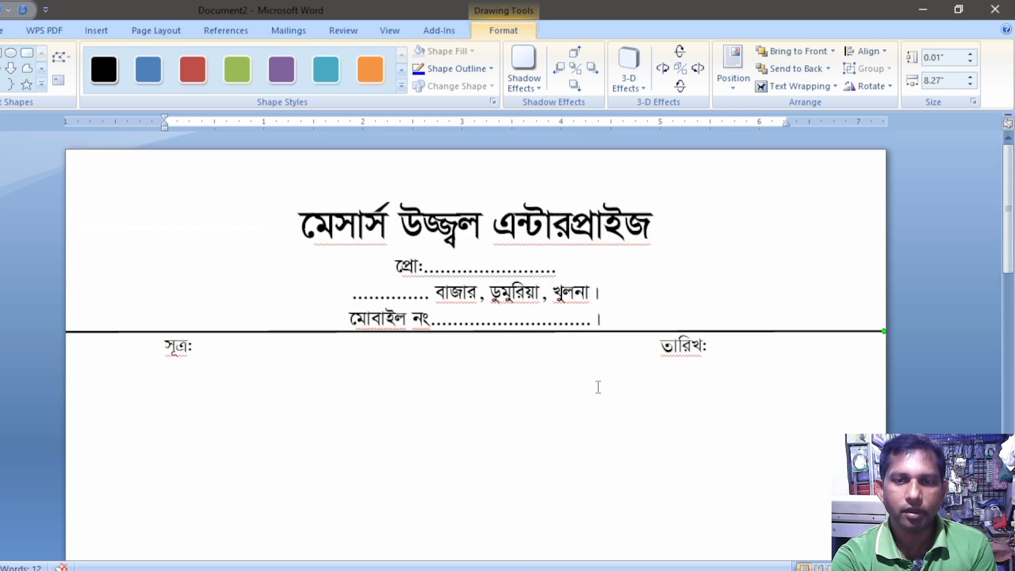
Colour the business name heading text in the standard red
left_click(660, 229)
triple_click(304, 222)
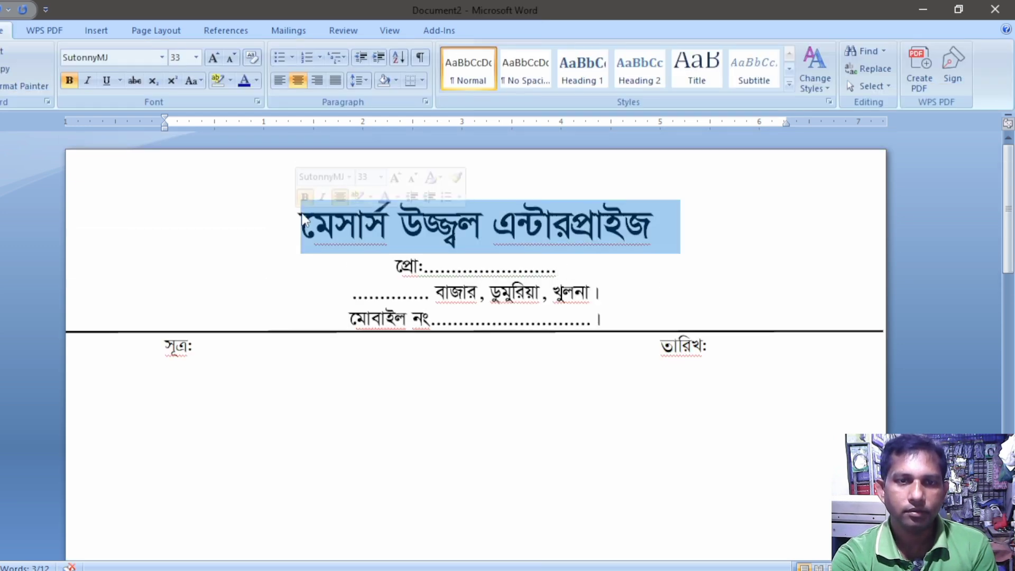
left_click(257, 80)
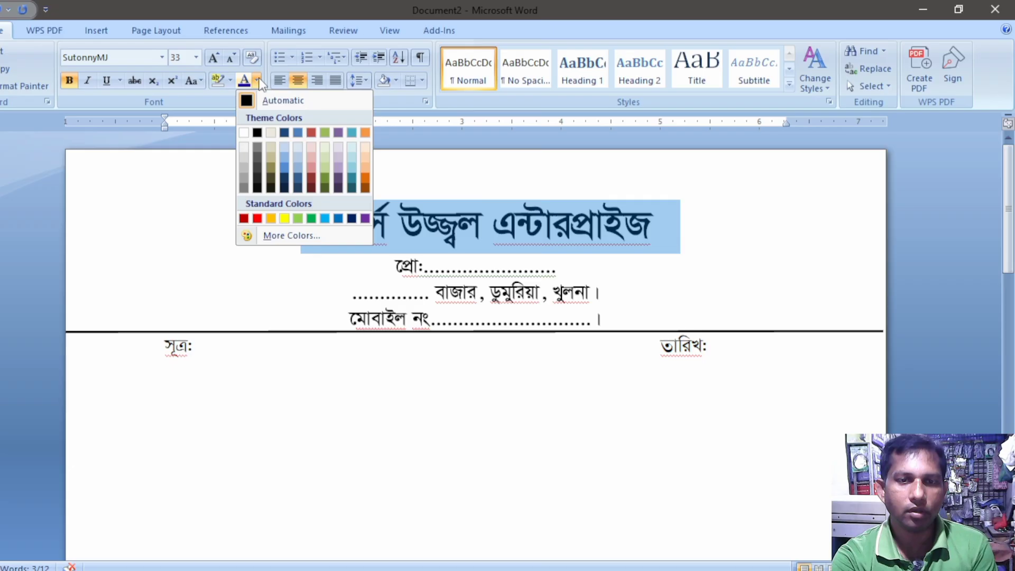
left_click(258, 219)
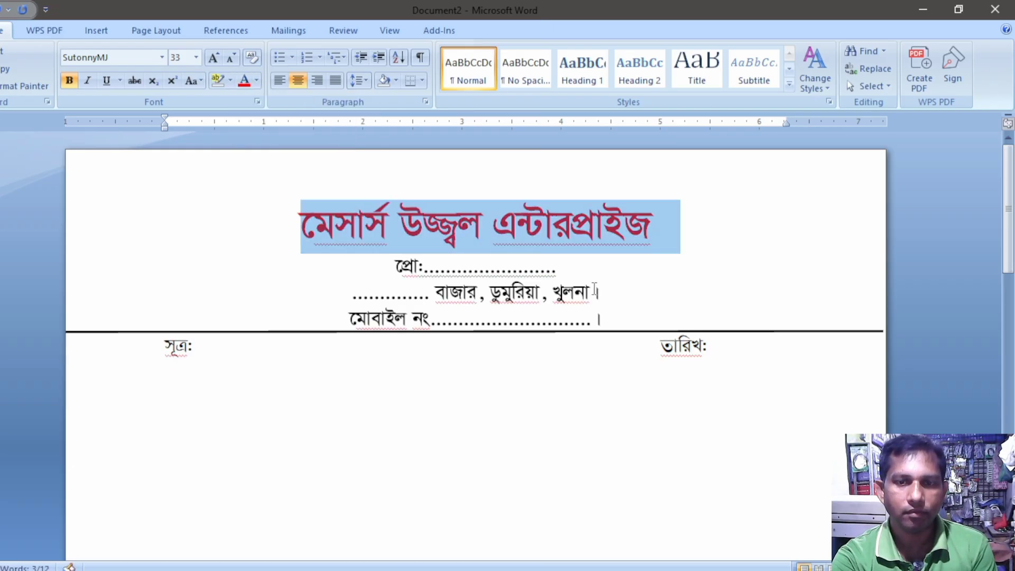
Colour the proprietor line in the standard green and the address line below it in the standard purple
left_click_drag(573, 276, 394, 263)
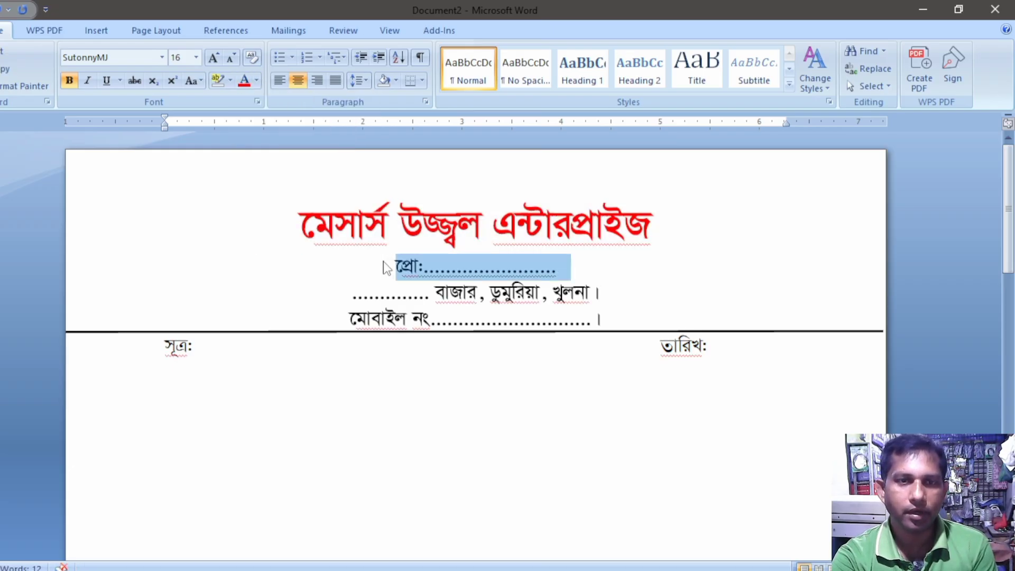
left_click(256, 80)
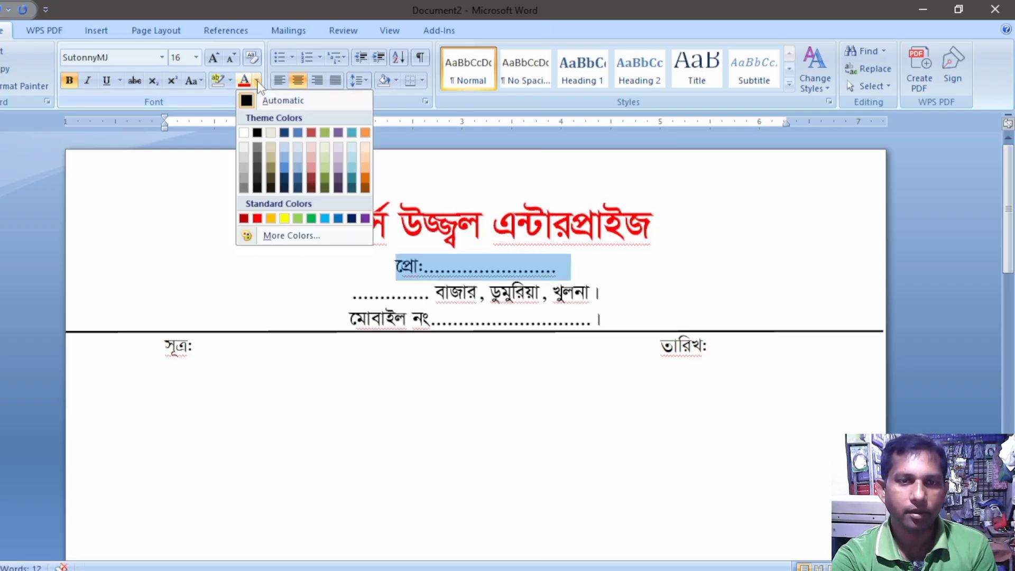
left_click(310, 218)
left_click(608, 297)
left_click(349, 297, "shift")
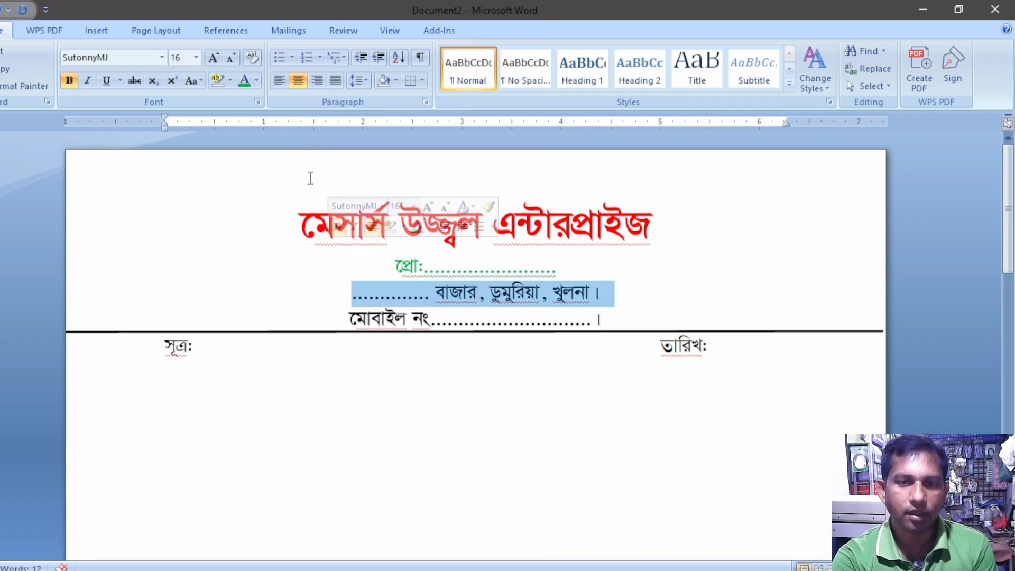
left_click(256, 81)
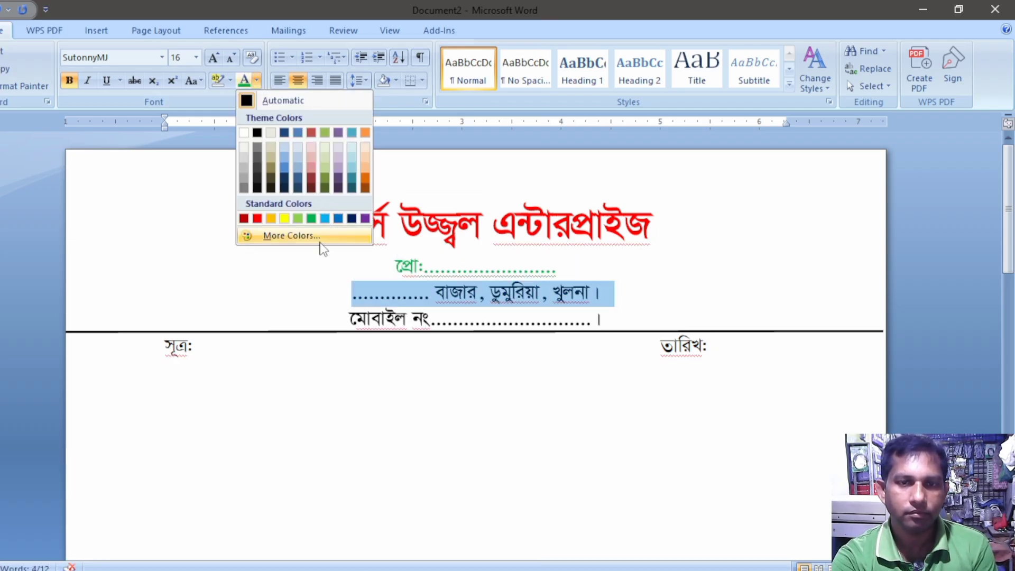
left_click(365, 219)
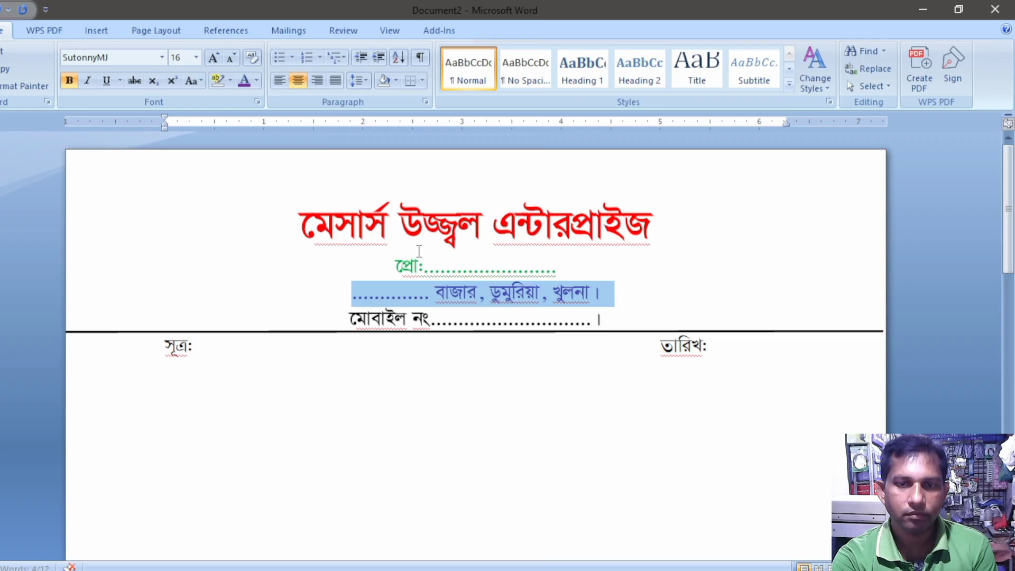
left_click(620, 318)
left_click(339, 319, "shift")
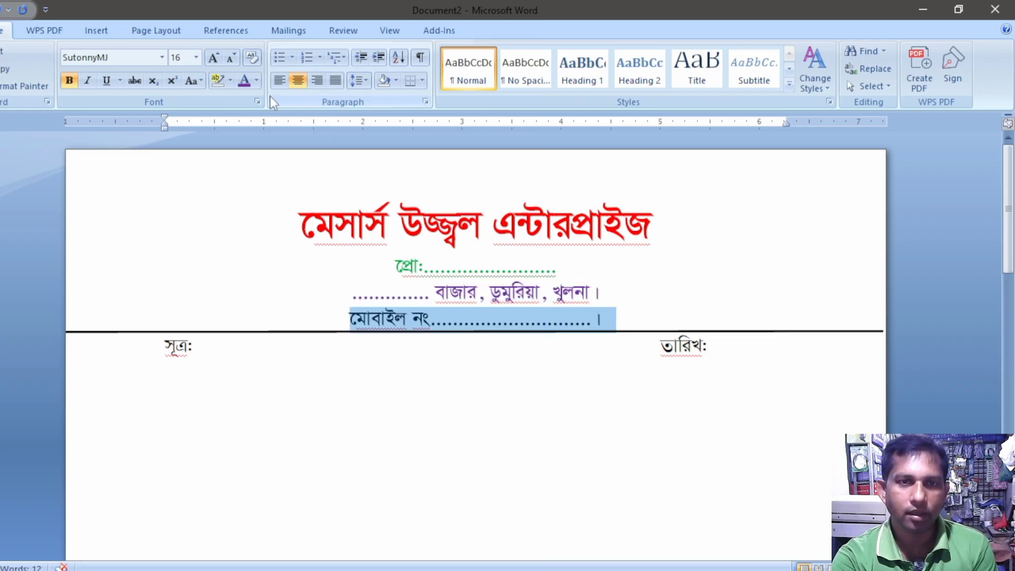
left_click(257, 80)
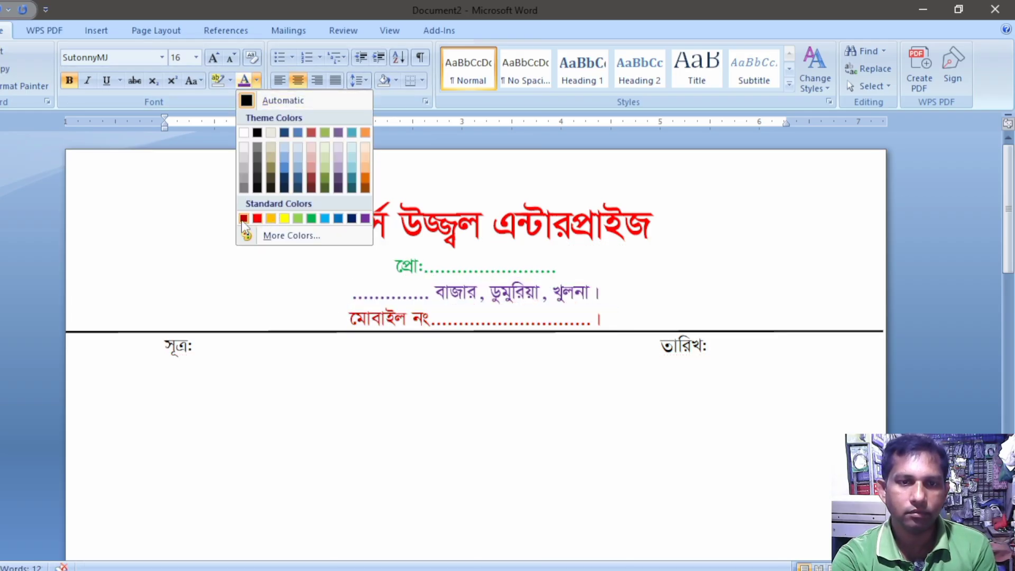
left_click(681, 293)
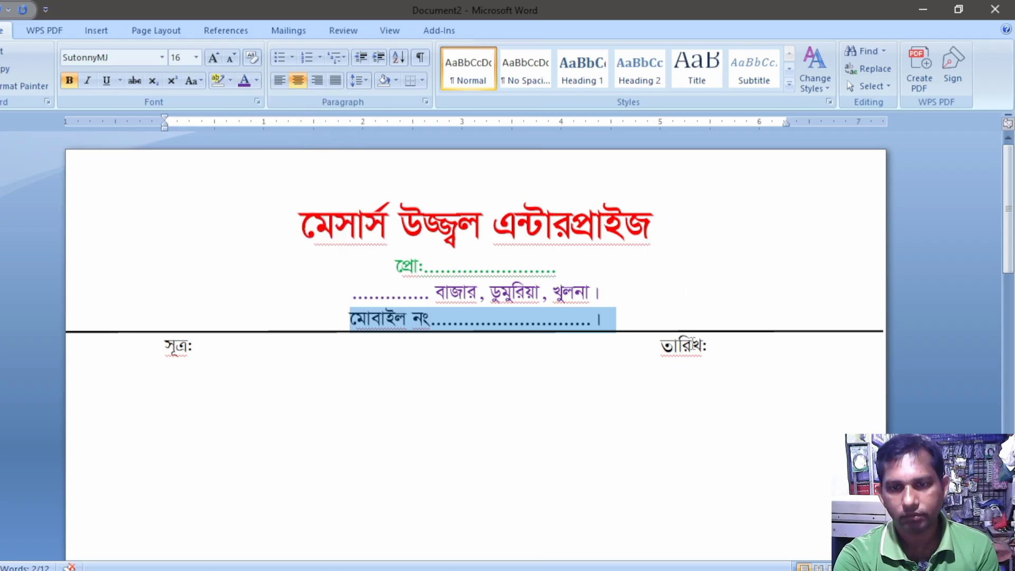
left_click(565, 321)
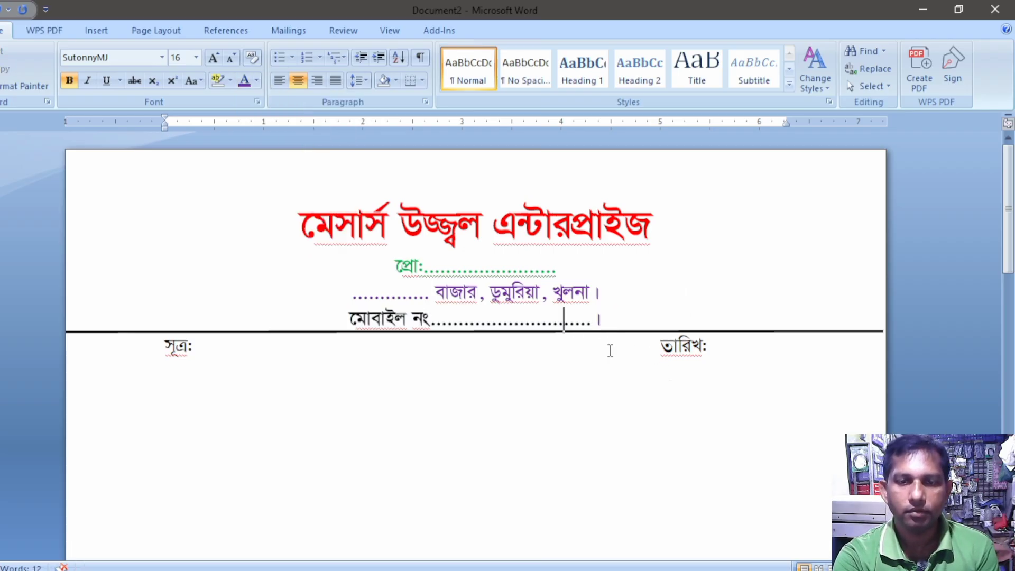
Colour the mobile number line in the same purple as the address line
left_click(608, 321)
triple_click(344, 321)
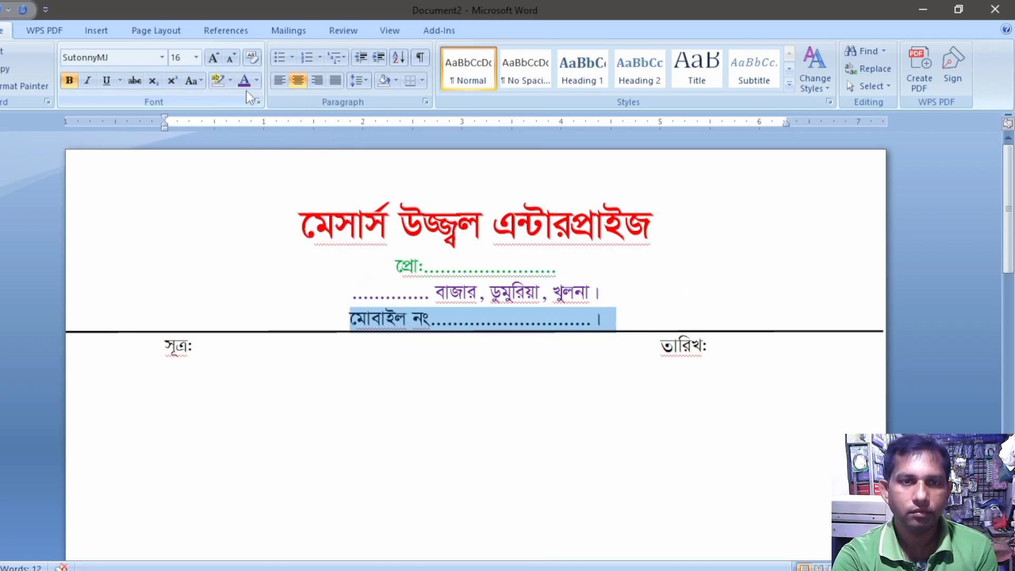
left_click(295, 291)
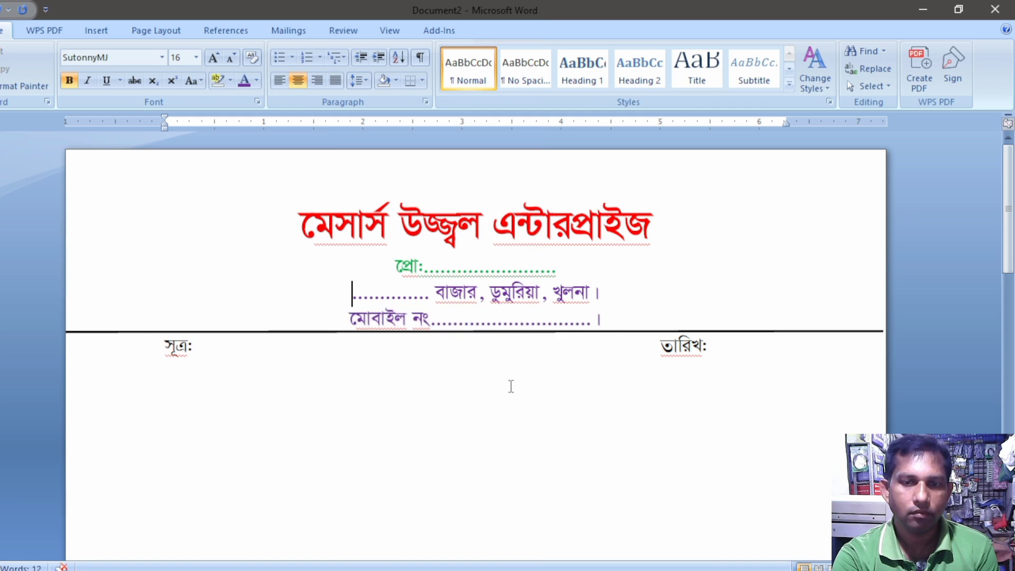
Change the outline colour of the divider line below the mobile number line to blue
left_click(312, 333)
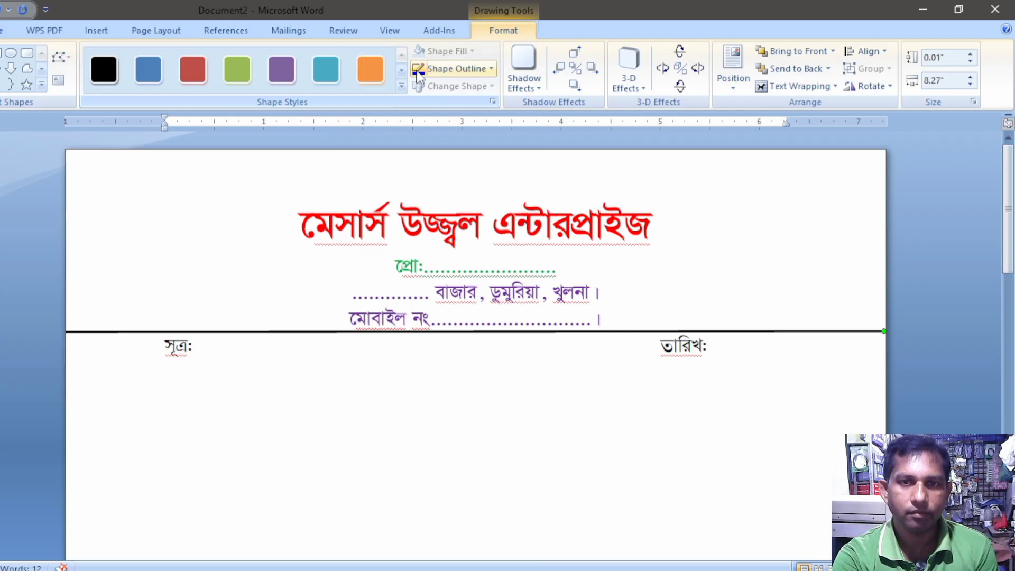
left_click(418, 70)
left_click(647, 319)
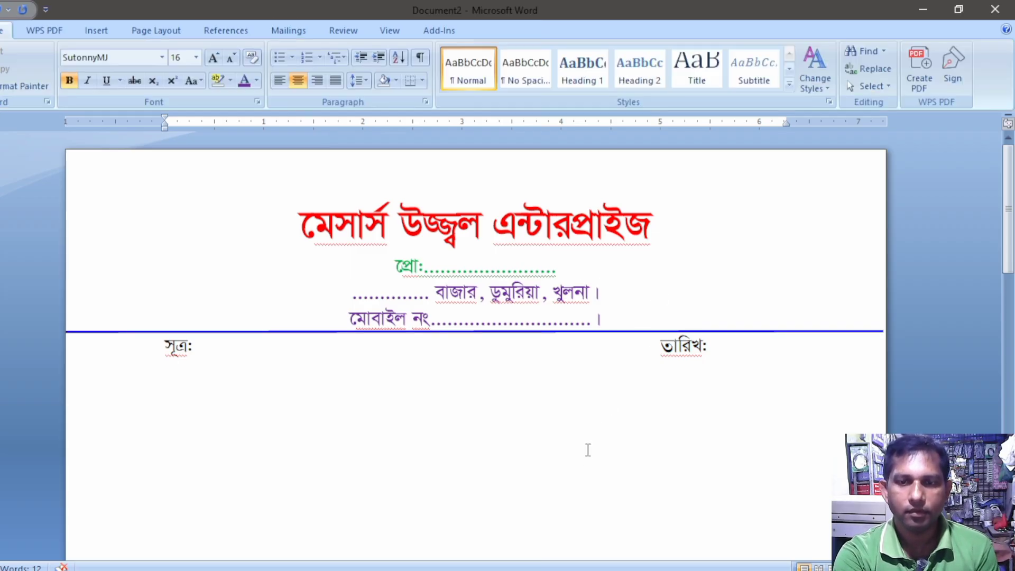
Save the letterhead to the Desktop as a Word document named gmvm.docx
scroll(588, 450, "down", 3)
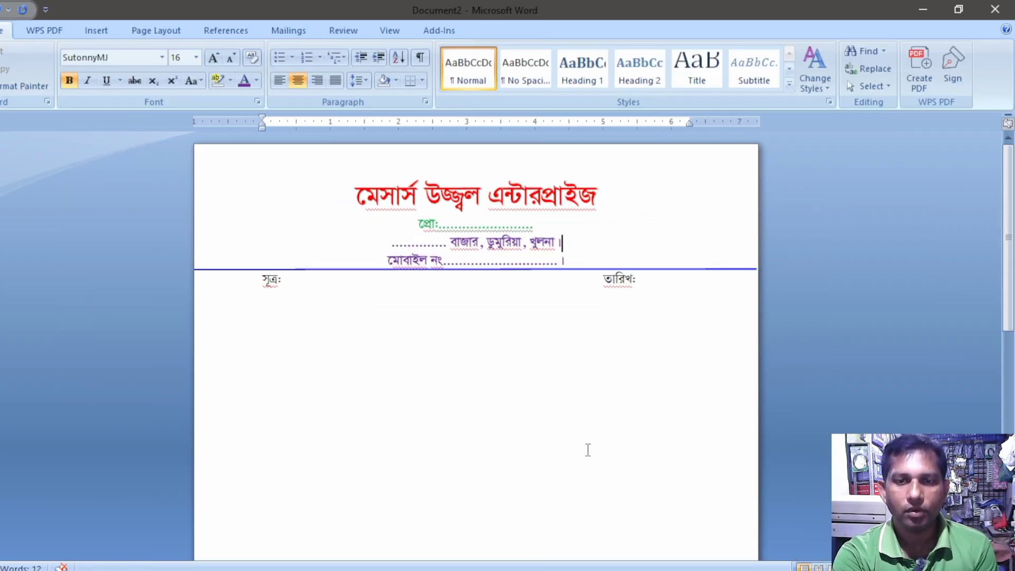
scroll(588, 450, "down", 3)
scroll(589, 447, "up", 3)
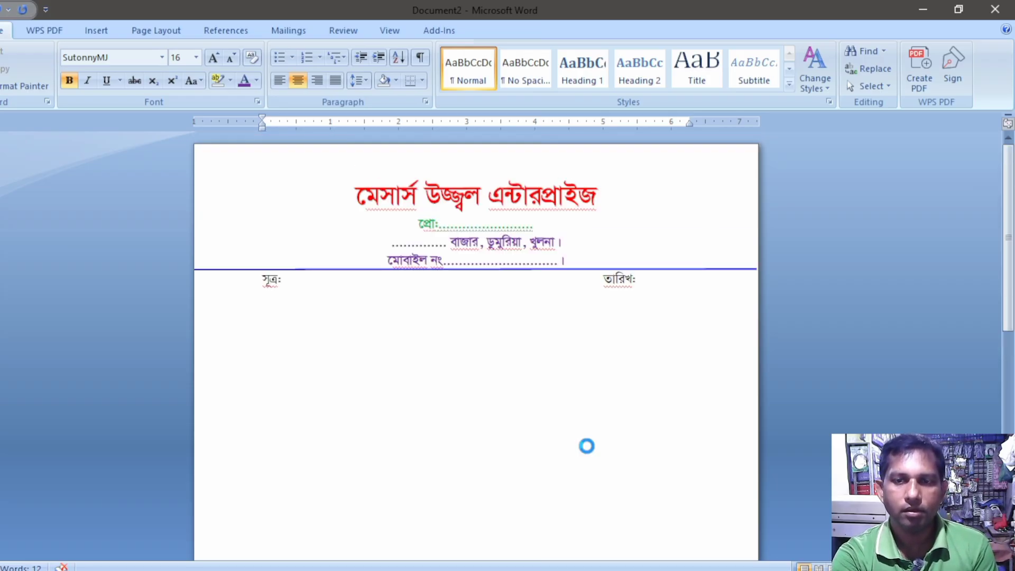
key("ctrl+s")
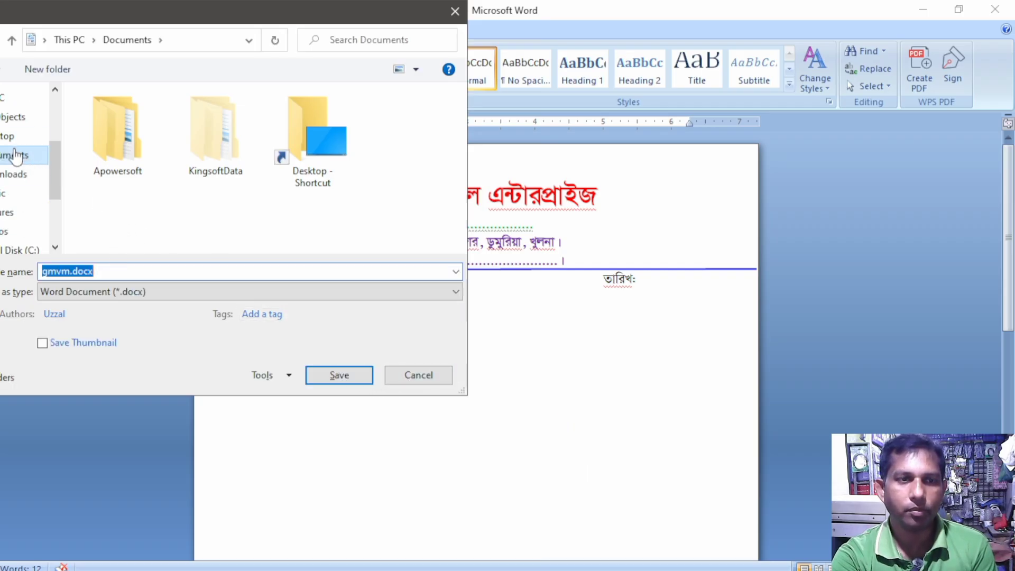
left_click(12, 135)
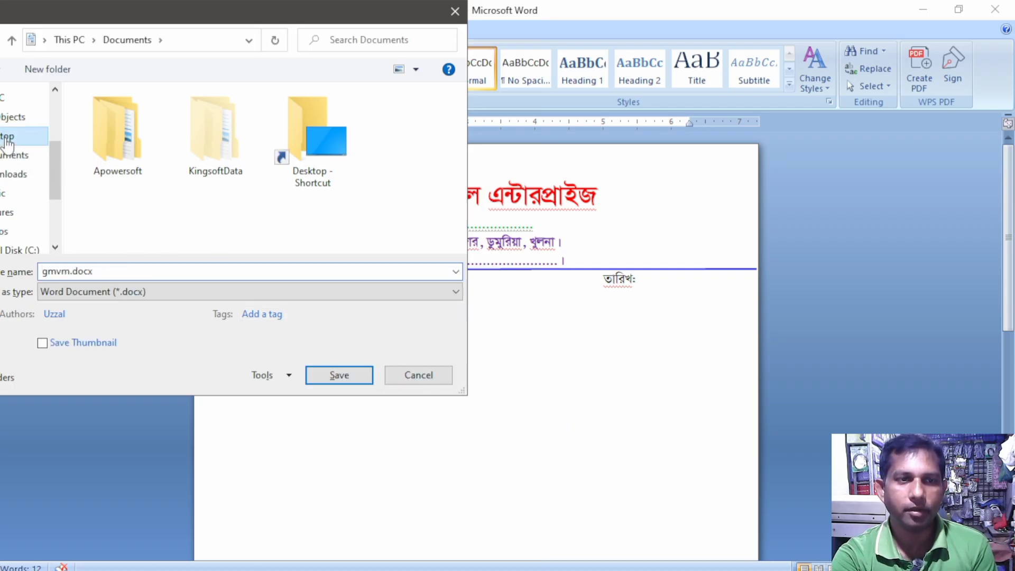
left_click(339, 375)
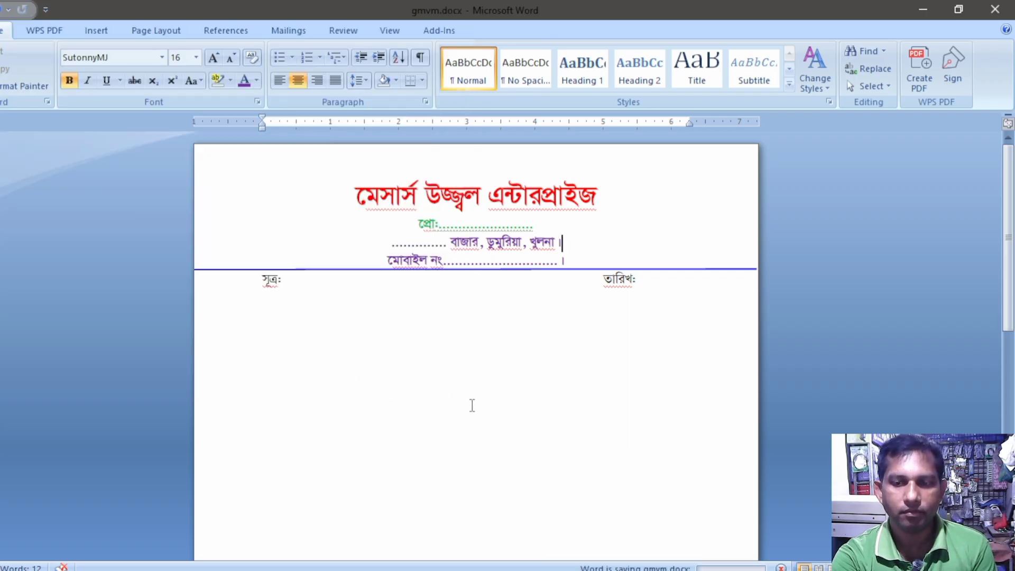